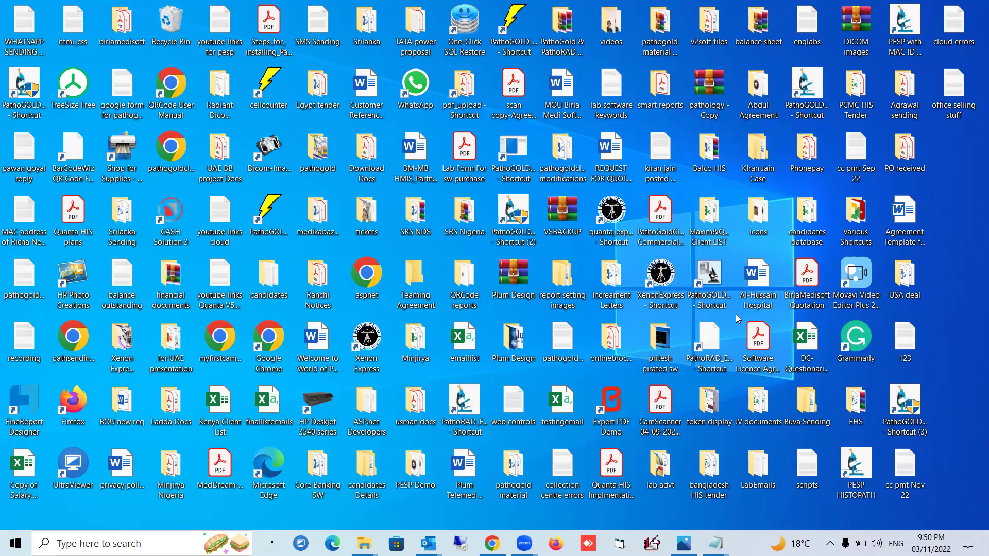
Step: Open the "pathogold link to download" text file from Various Shortcuts > TXT and copy the New PG5 setup link
double_click(863, 213)
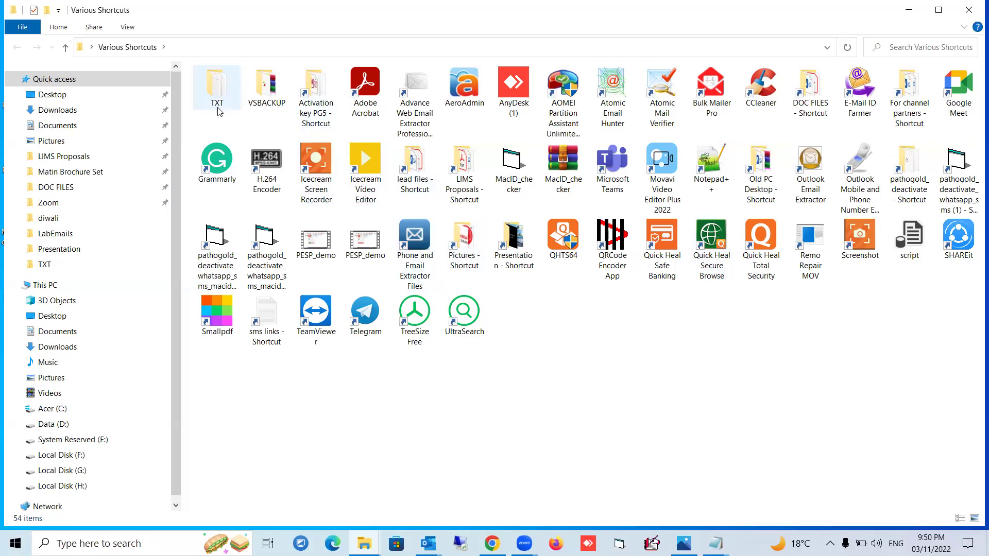
double_click(224, 91)
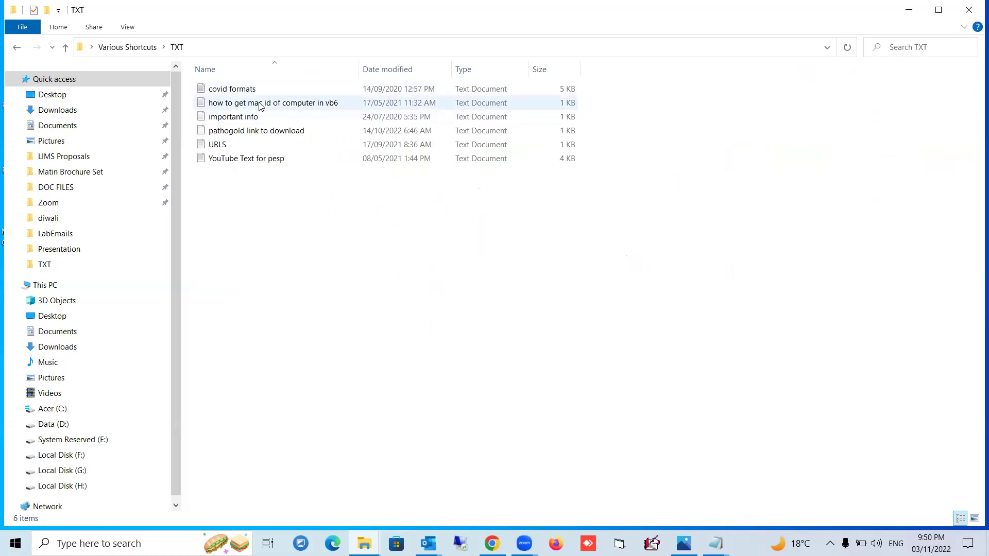
double_click(234, 131)
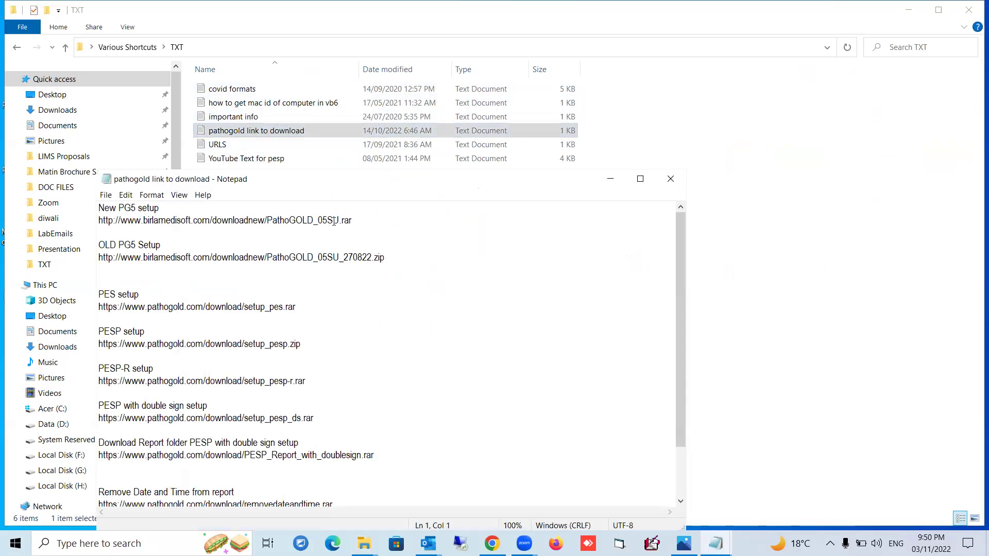
left_click_drag(364, 221, 91, 226)
key("ctrl+c")
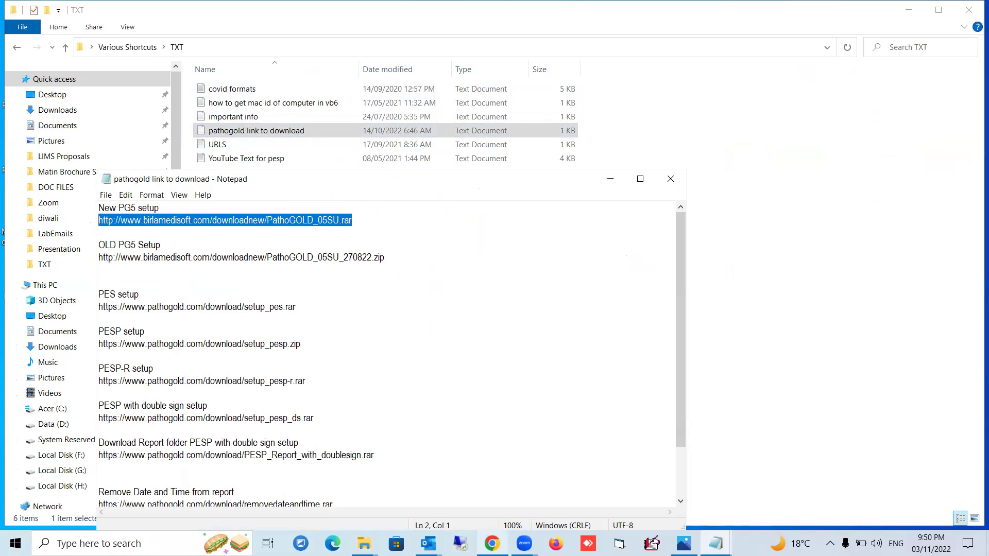
Step: Switch to Chrome and download PathoGOLD_05SU.rar from the copied link in a new tab
left_click(492, 543)
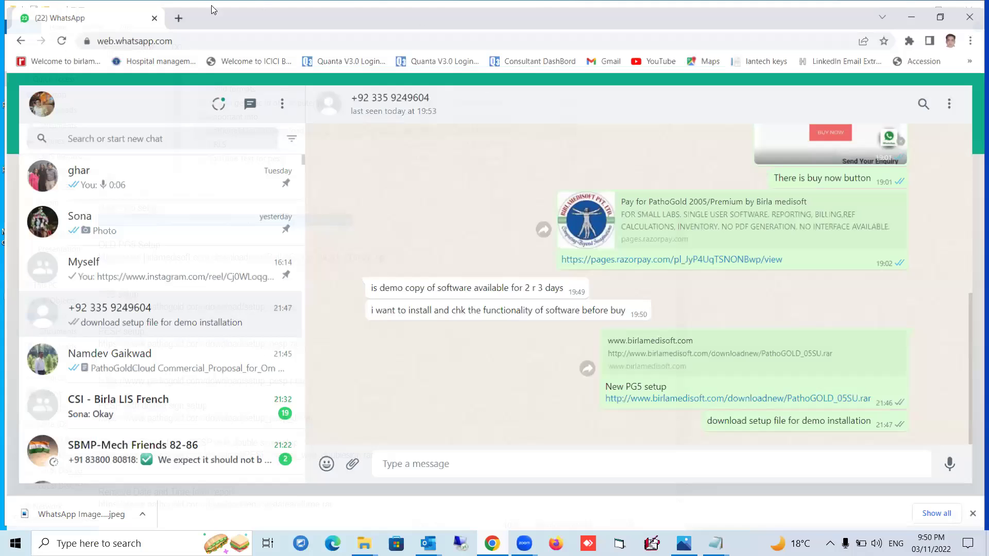
left_click(175, 14)
left_click(208, 32)
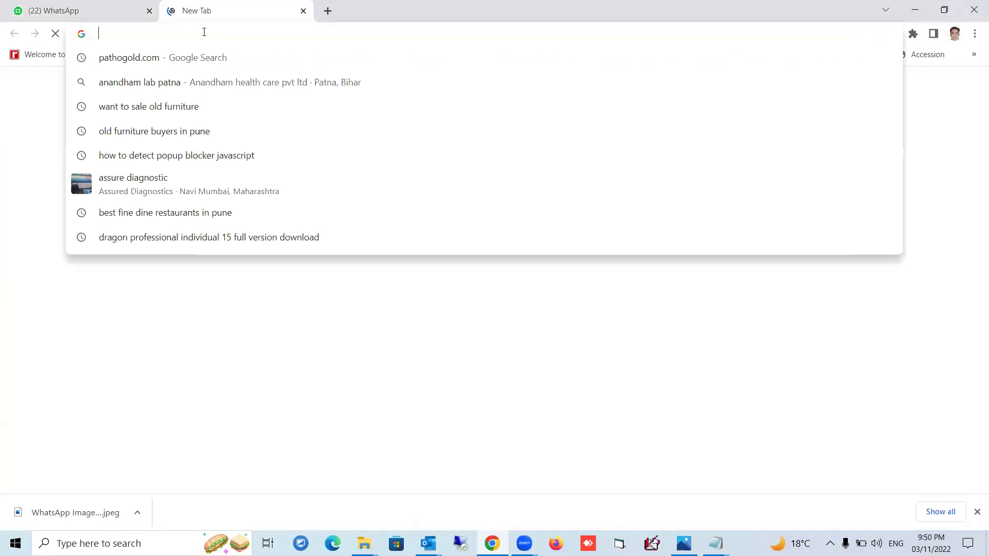
key("ctrl+v")
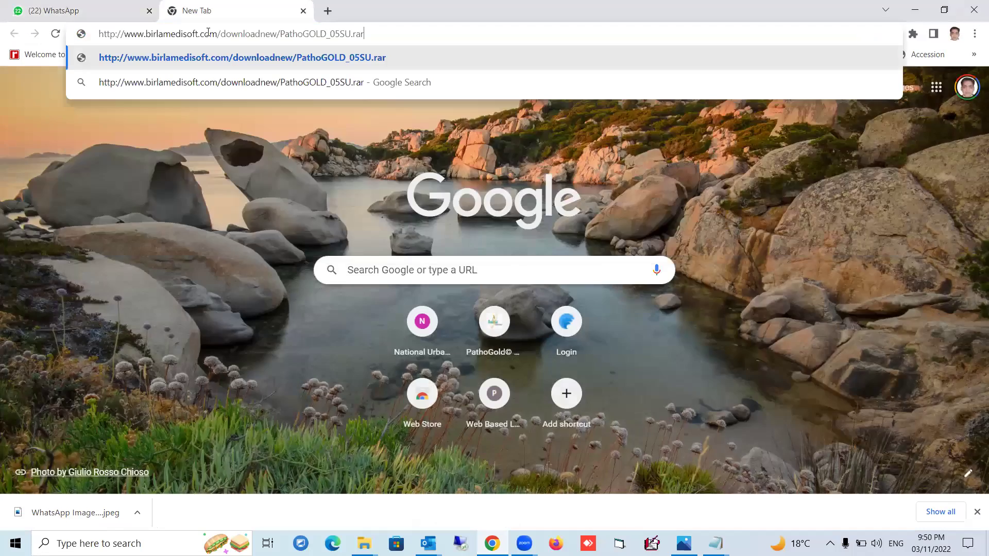
key("Return")
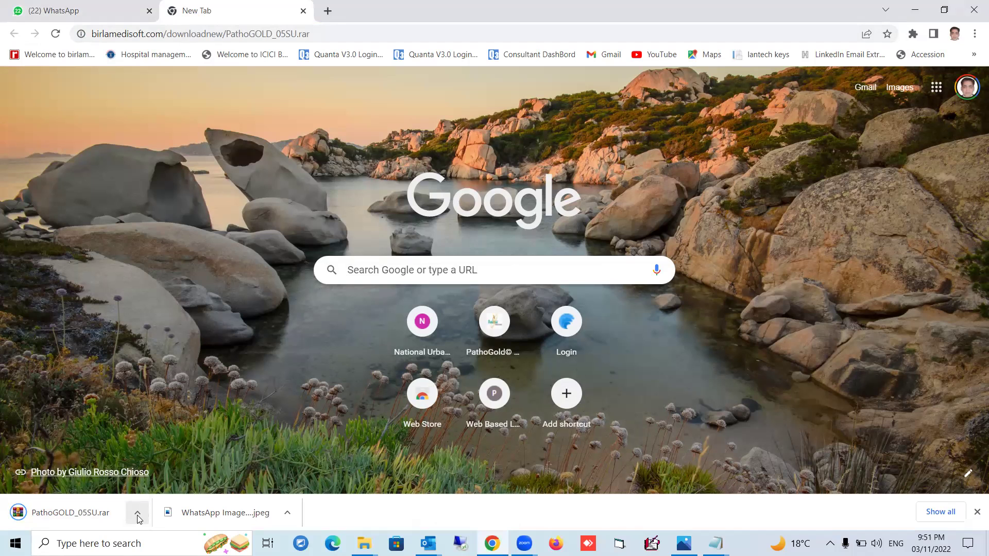
Step: Show the downloaded PathoGOLD_05SU.rar in its folder, and minimise the folder window
left_click(138, 513)
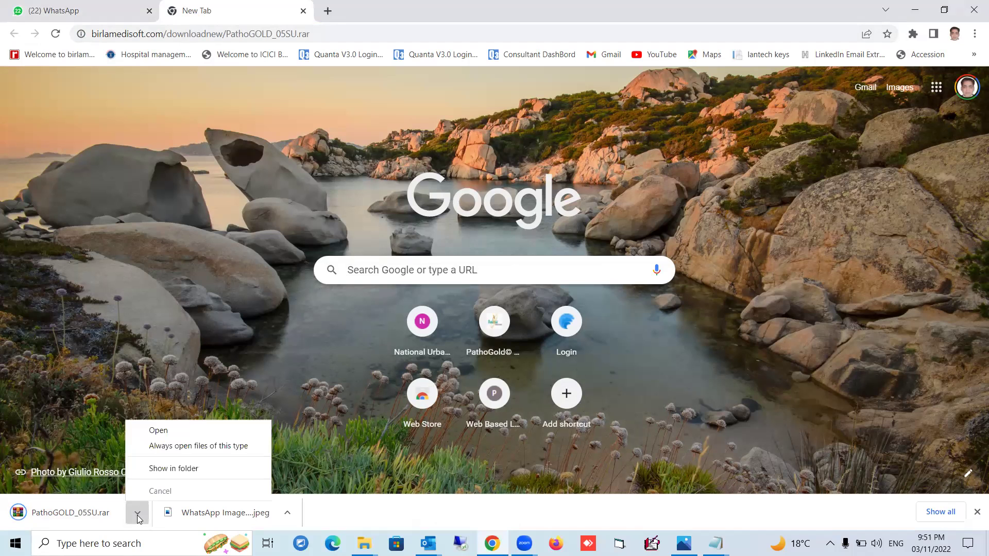
left_click(154, 470)
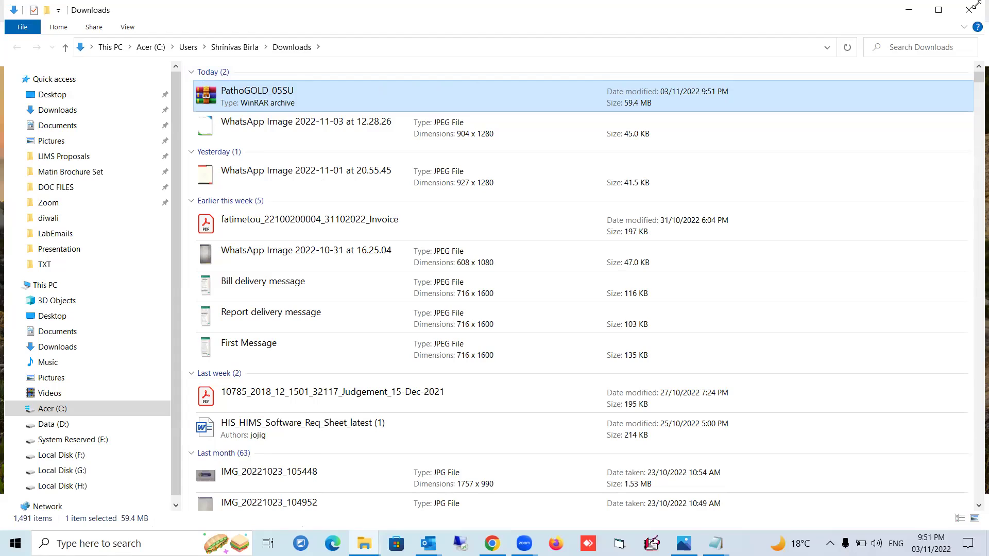
left_click(911, 14)
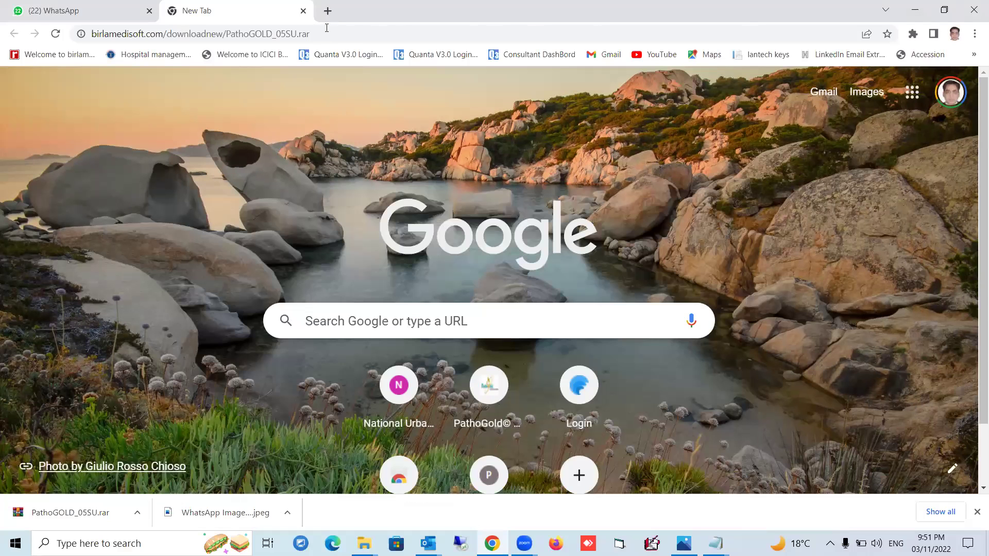
Step: Open winrar.com in a new browser tab and look over the WinRAR download options
key("ctrl+t")
type("wi")
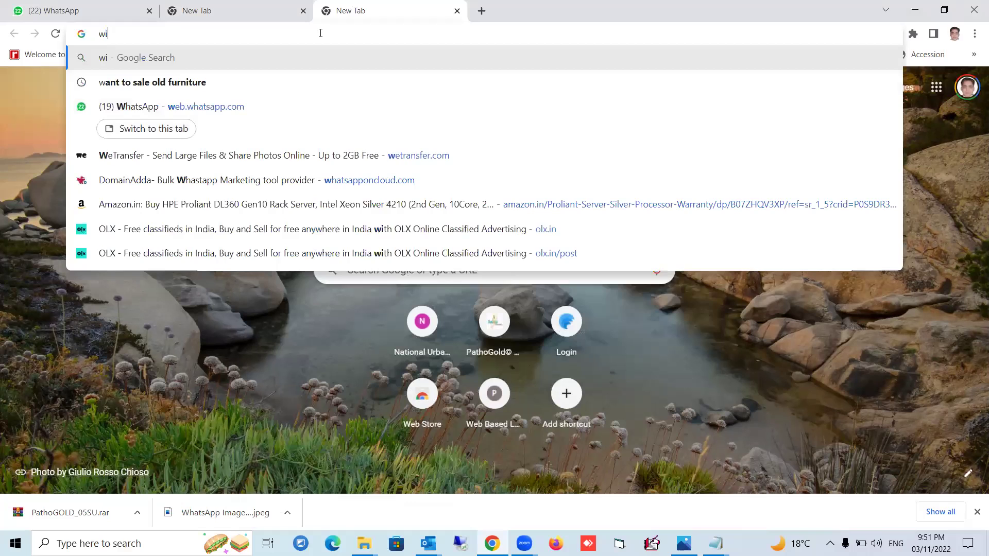
type("nrar.com")
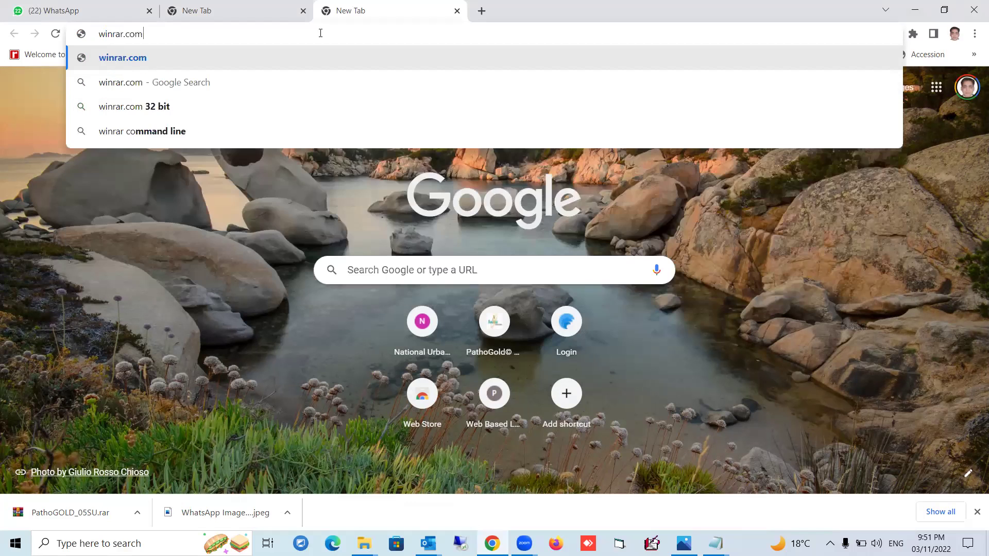
key("Return")
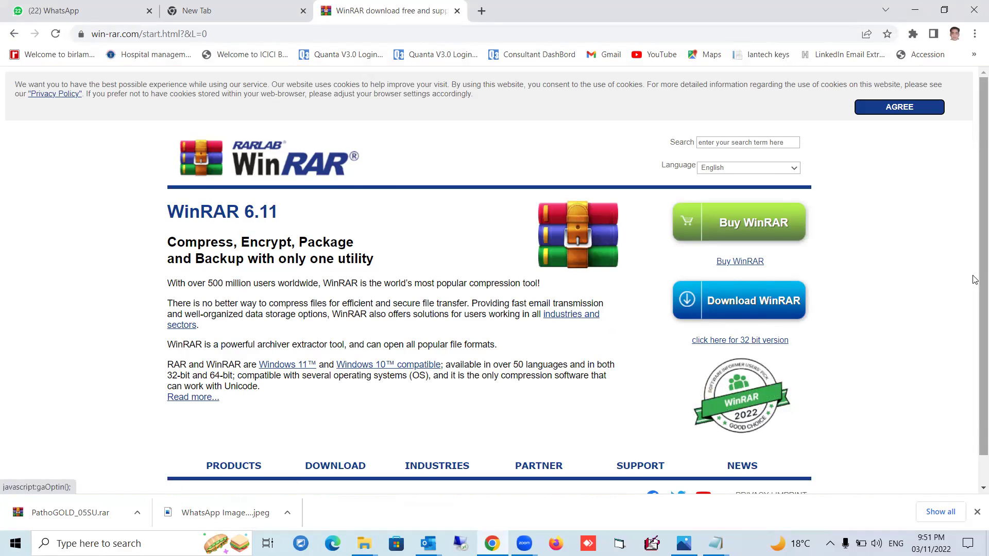
scroll(975, 280, "down", 1)
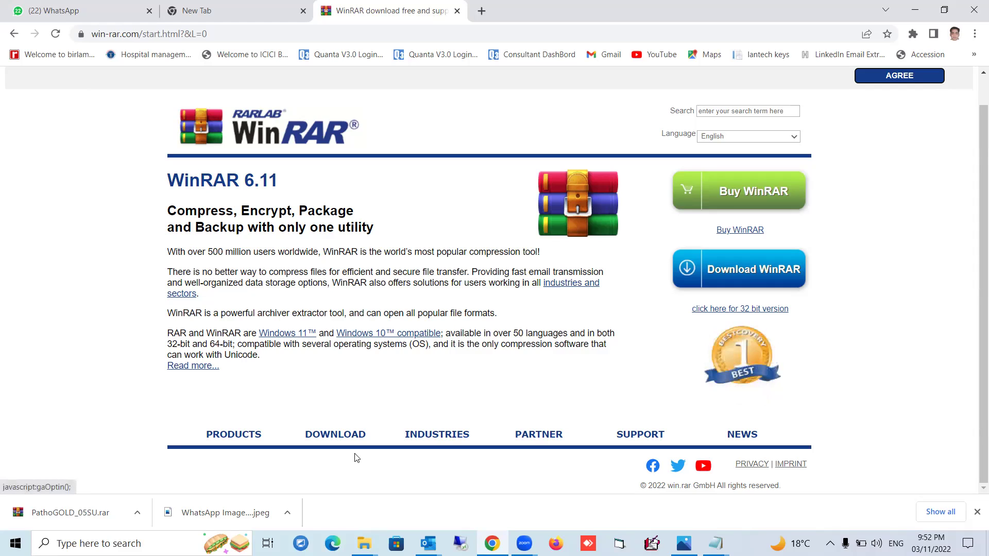
Step: Switch to the Downloads folder and extract the PathoGOLD_05SU archive directly into it
left_click(365, 543)
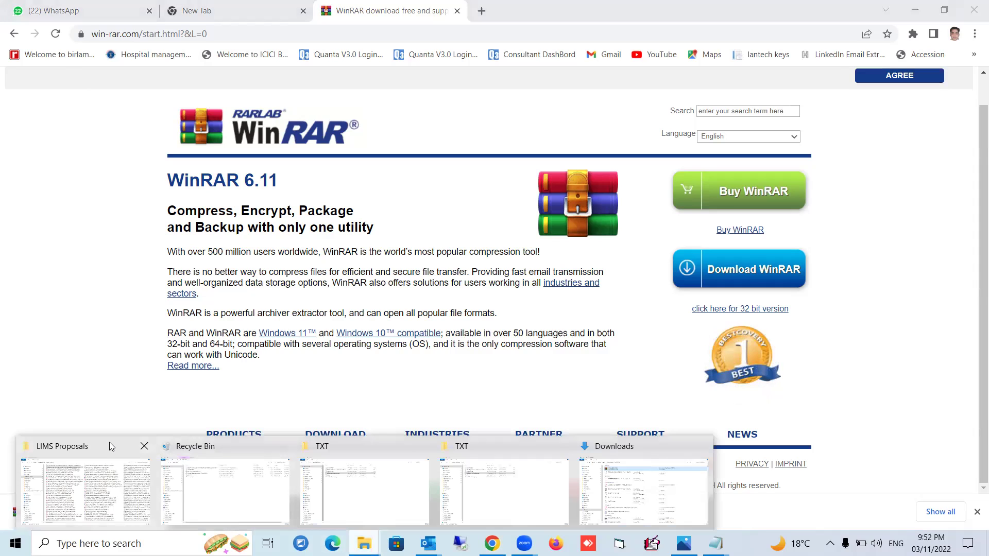
left_click(631, 444)
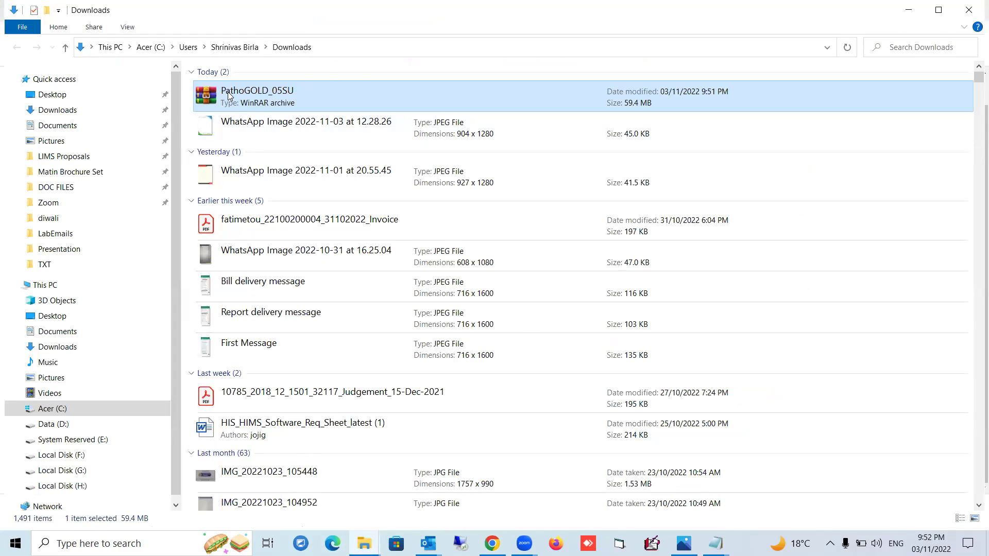
right_click(259, 93)
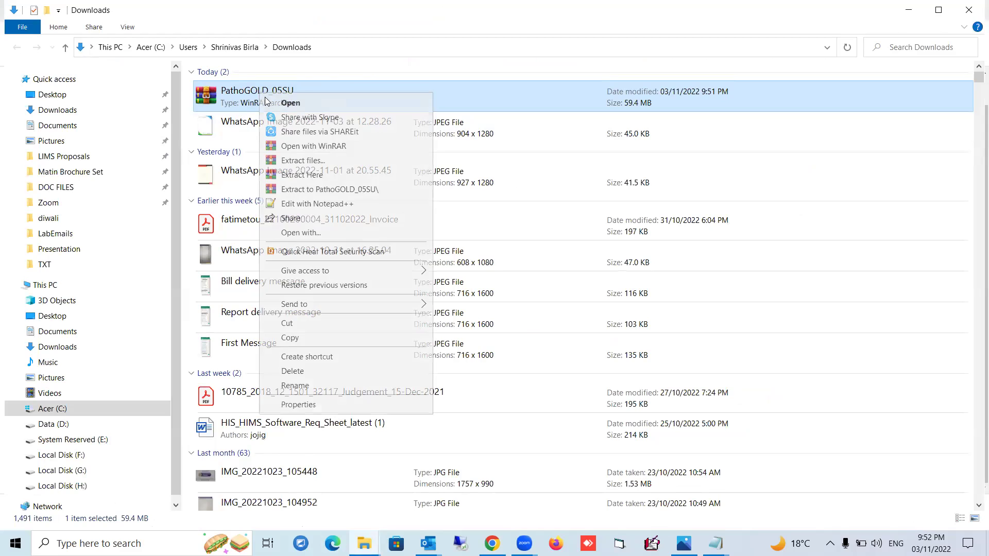
left_click(313, 177)
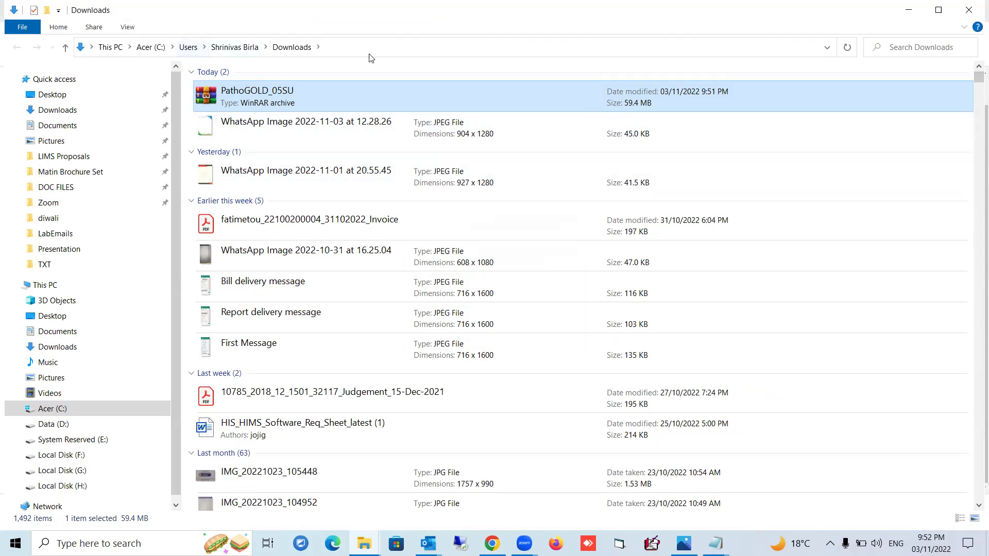
Step: Show the Downloads folder in List layout and reverse its grouping by date modified to oldest first
left_click(127, 27)
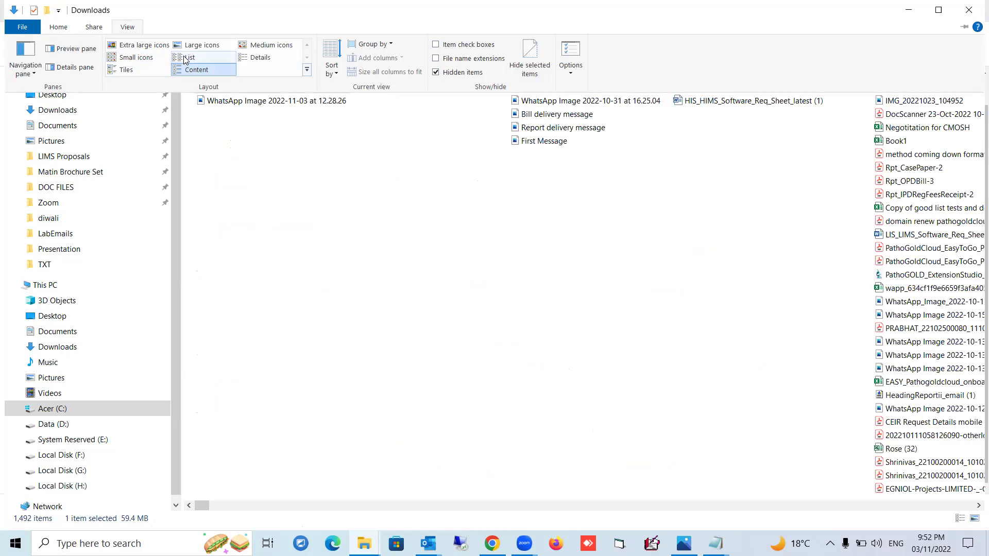
left_click(186, 58)
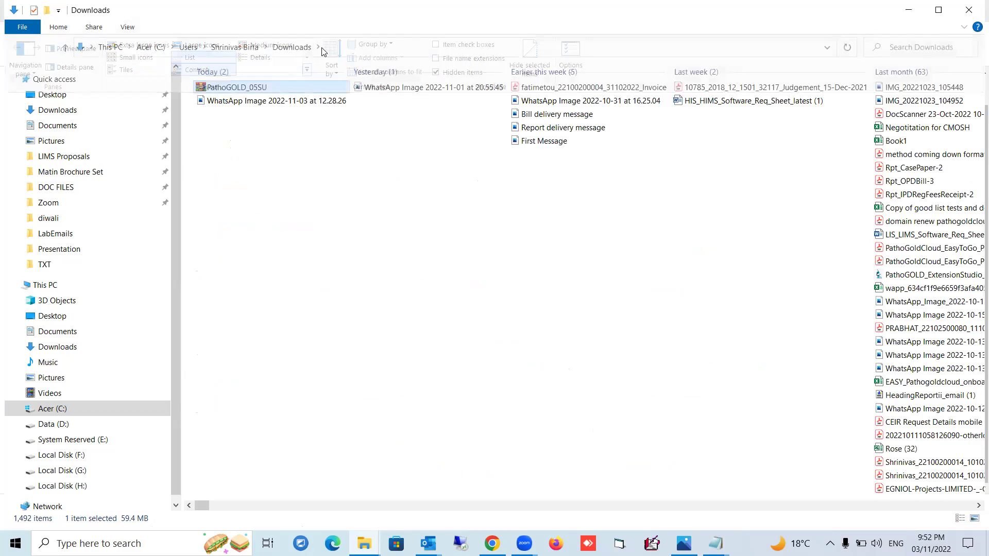
left_click(126, 28)
left_click(380, 46)
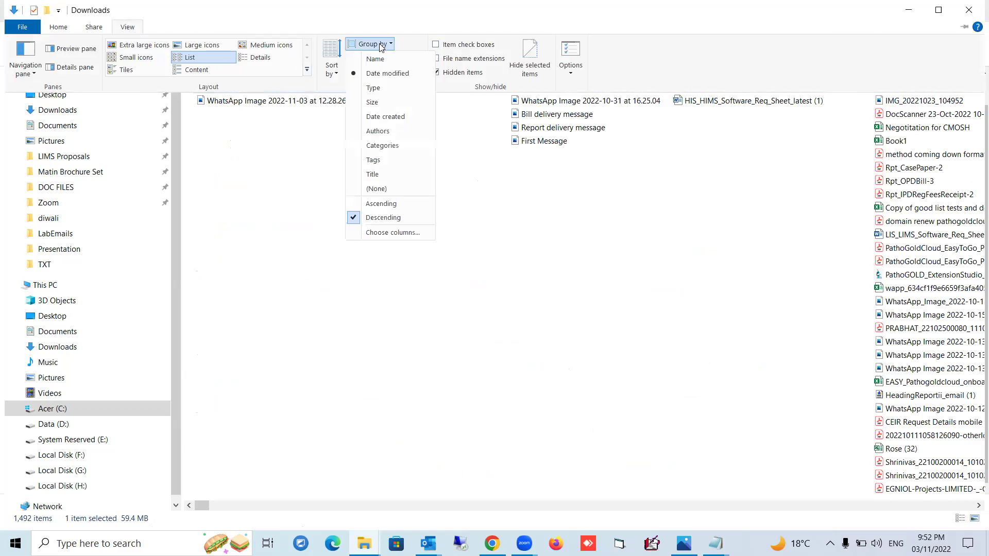
left_click(386, 73)
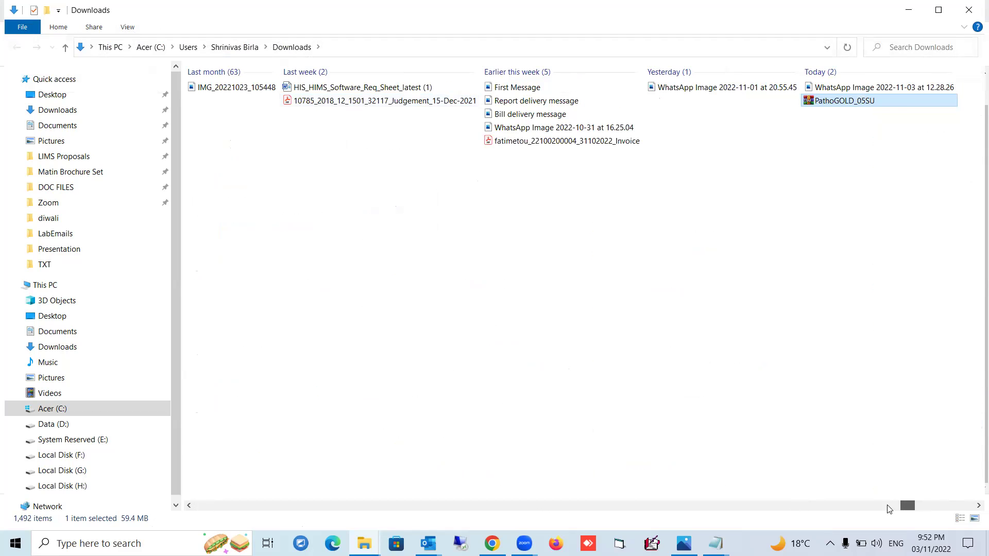
Step: Browse the Downloads list back to its oldest items and set the sort order to Ascending
scroll(849, 509, "up", 5)
scroll(813, 508, "up", 5)
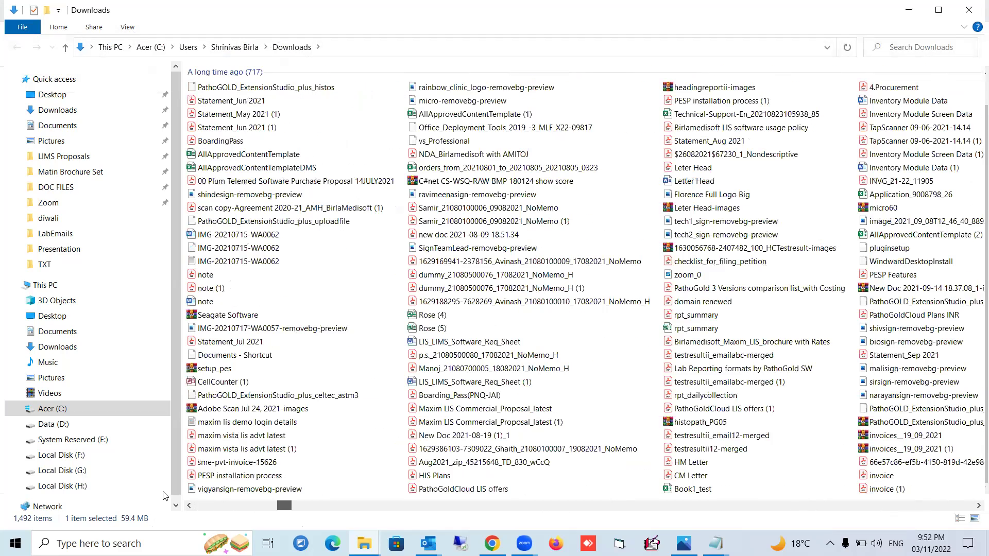
key("End")
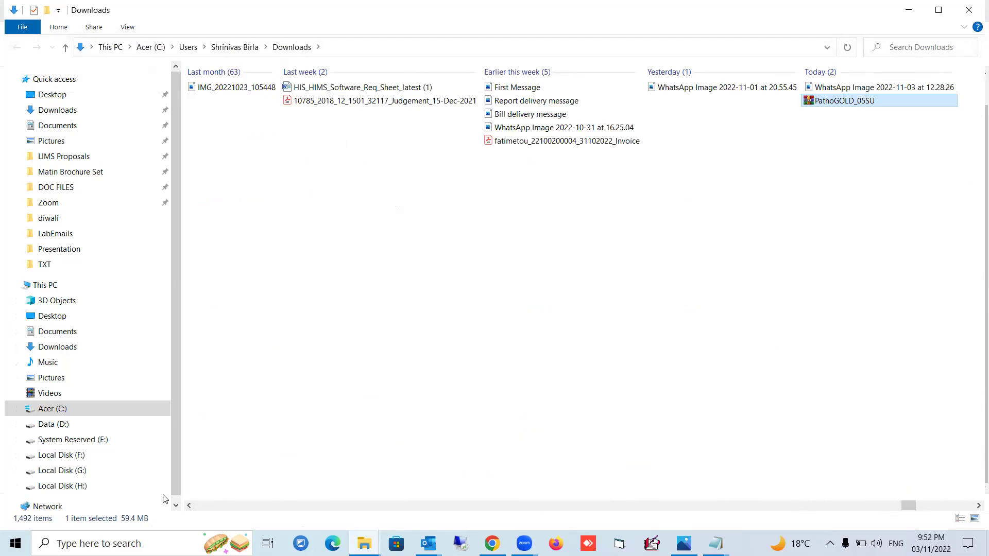
scroll(906, 508, "up", 1)
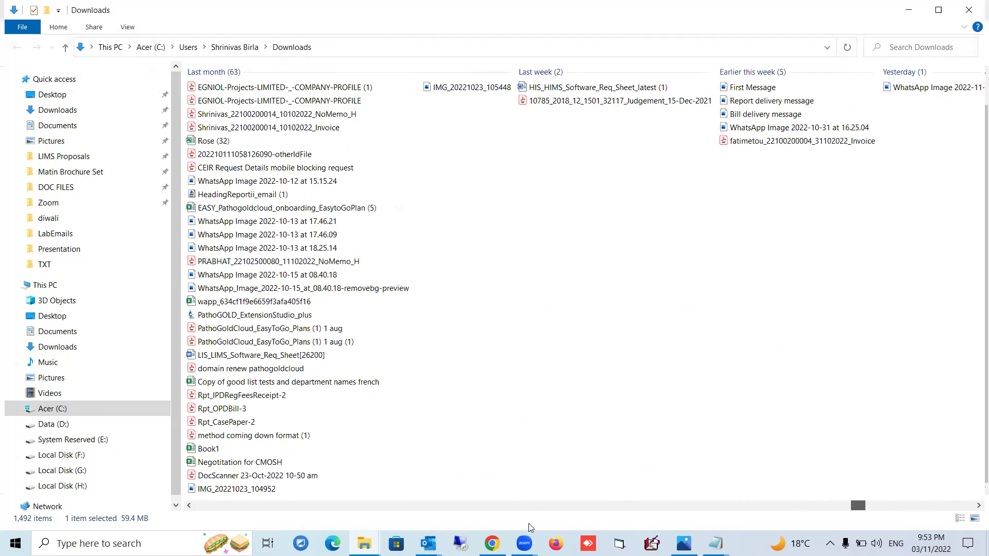
left_click(453, 507)
left_click(197, 509)
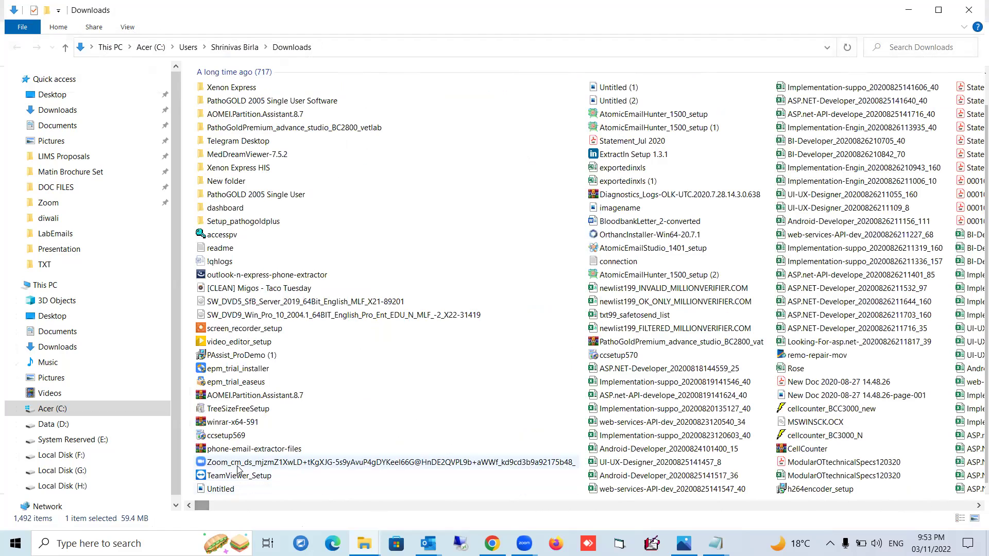
left_click(128, 29)
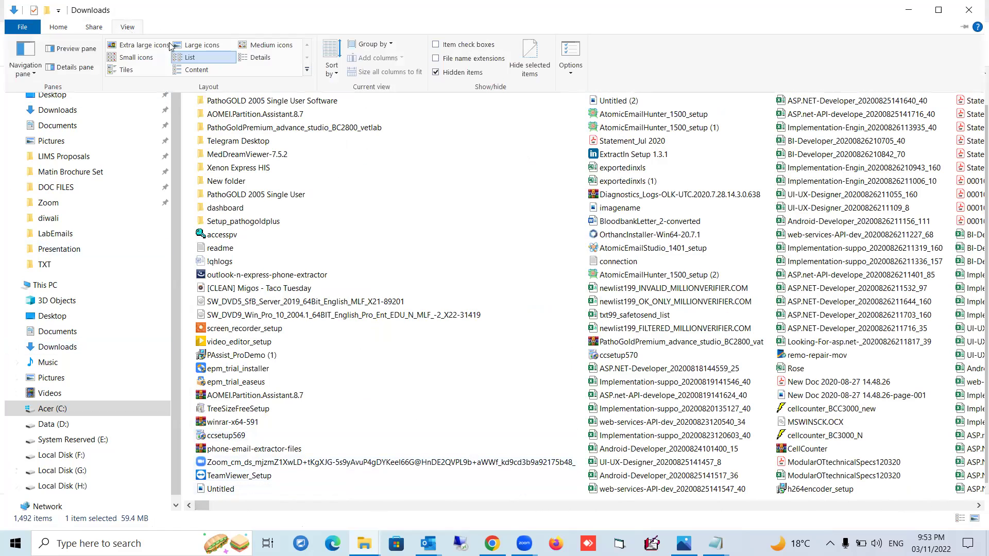
left_click(335, 72)
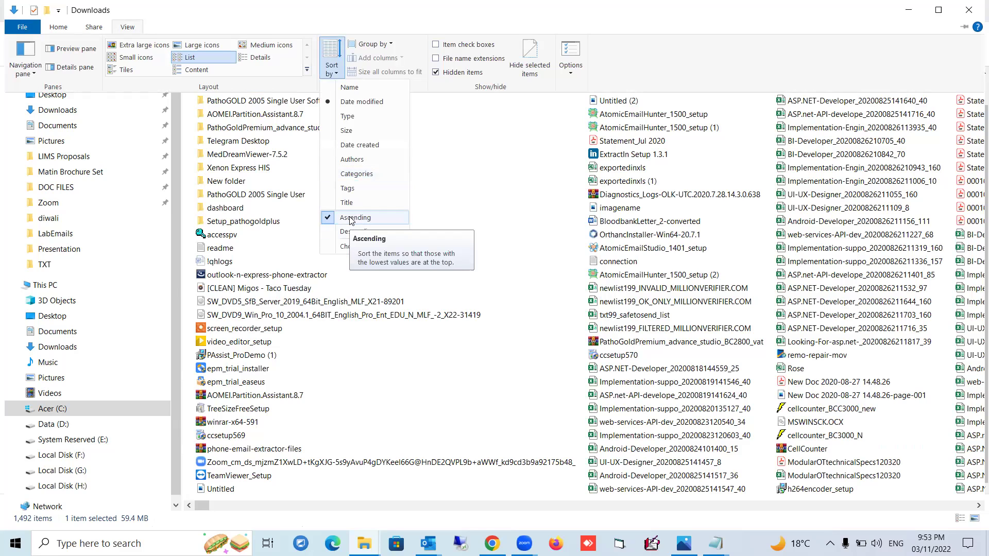
left_click(348, 218)
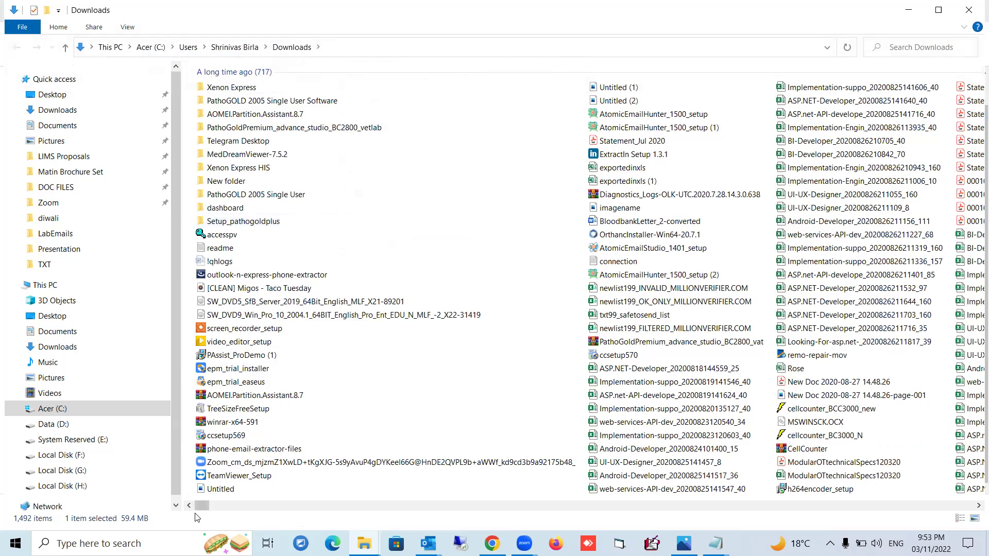
Step: Open the extracted "PathoGOLD 2005 Single User Software" folder in Downloads
left_click_drag(203, 507, 204, 506)
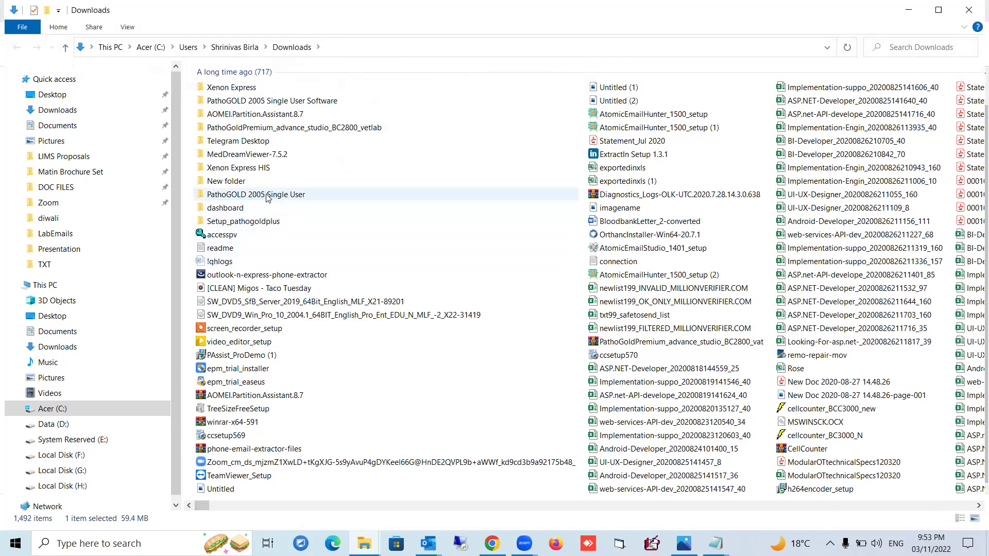
mouse_move(261, 200)
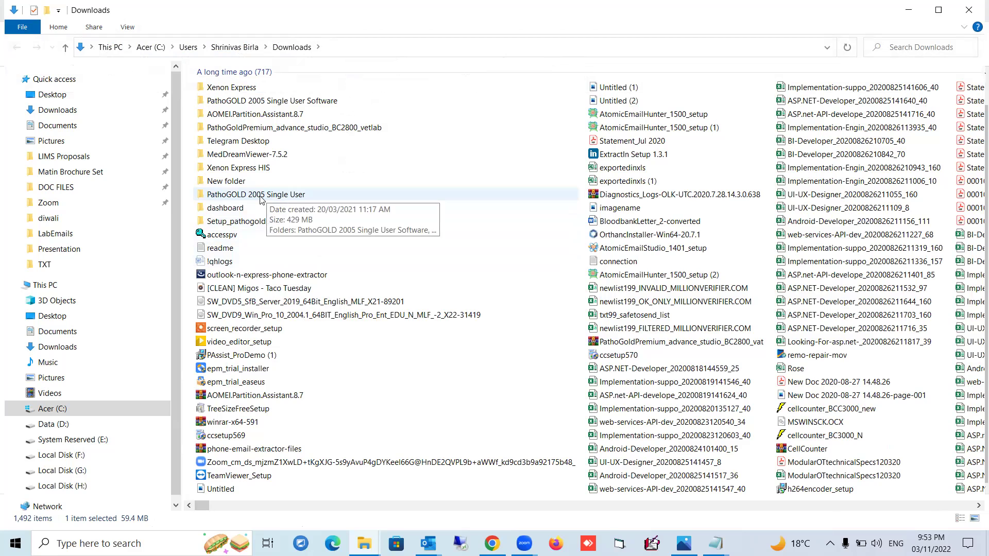
mouse_move(260, 103)
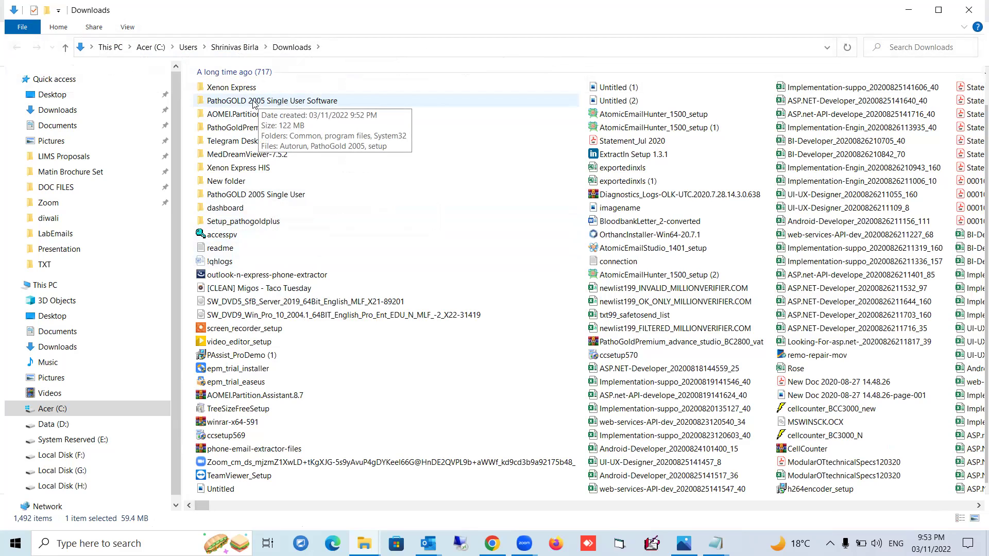
double_click(253, 105)
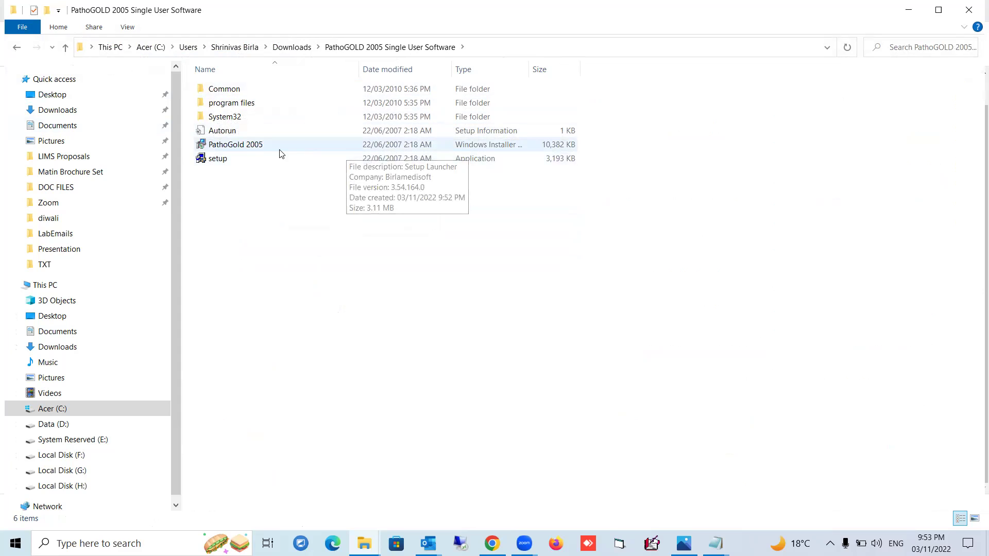
Step: Run the setup application as administrator and continue past the notice and welcome page to Program Maintenance
right_click(215, 161)
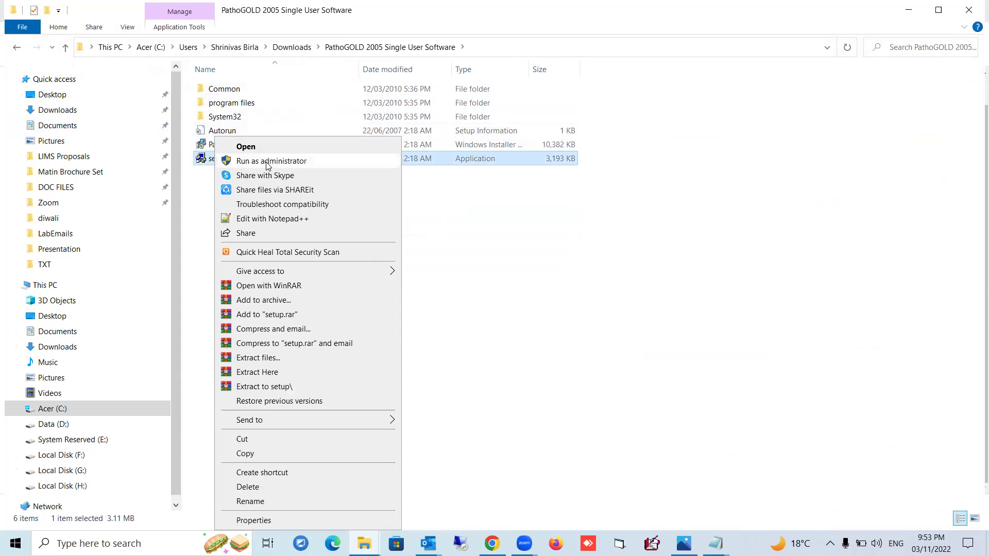
left_click(267, 162)
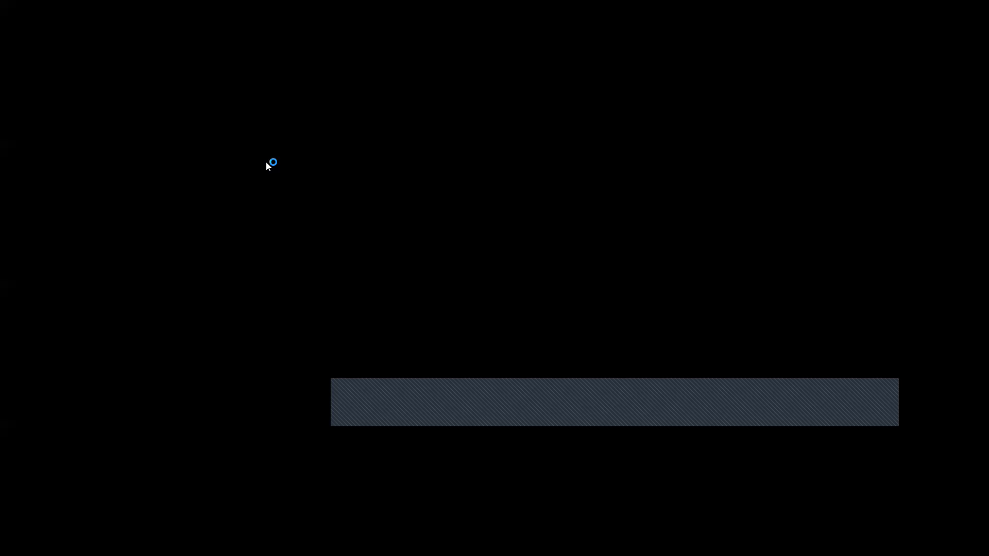
left_click(429, 369)
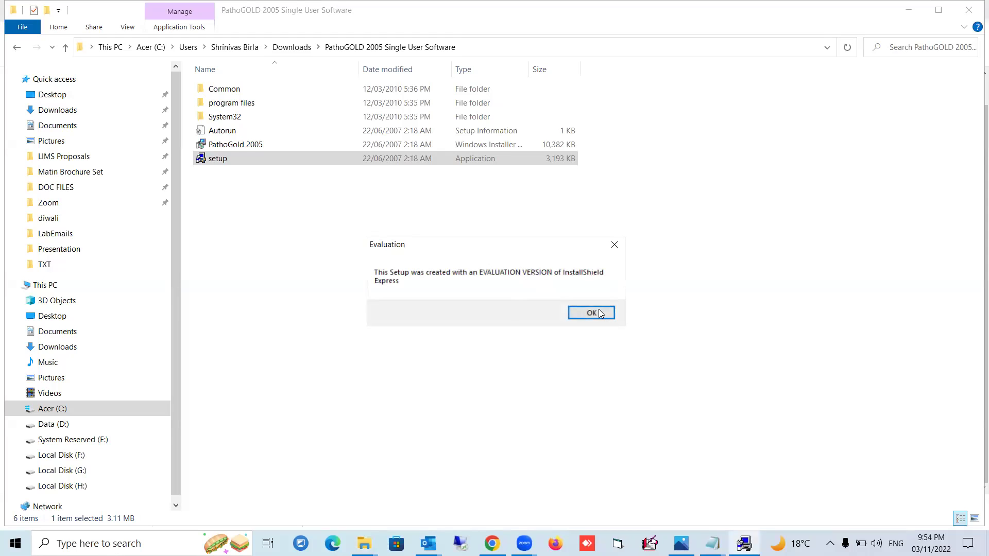
left_click(592, 313)
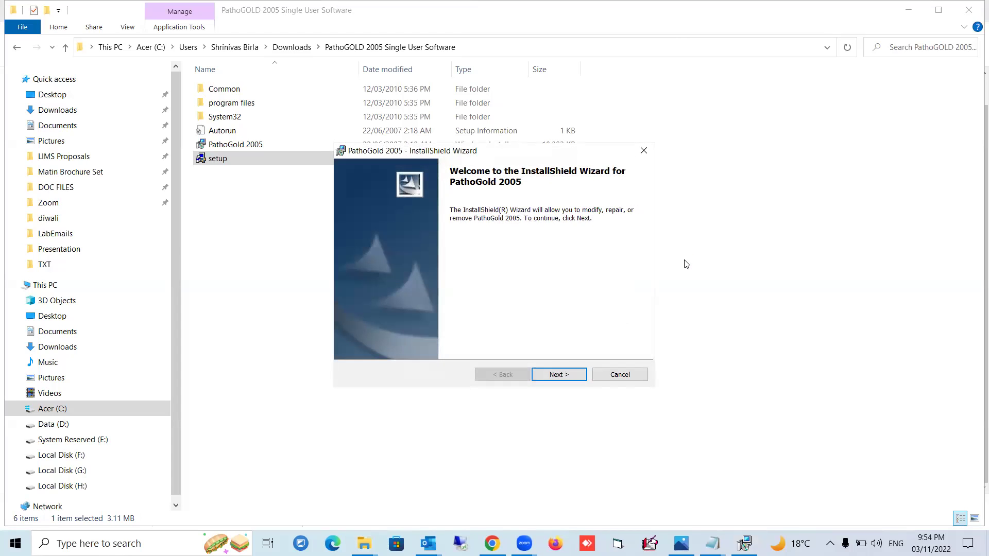
left_click(554, 375)
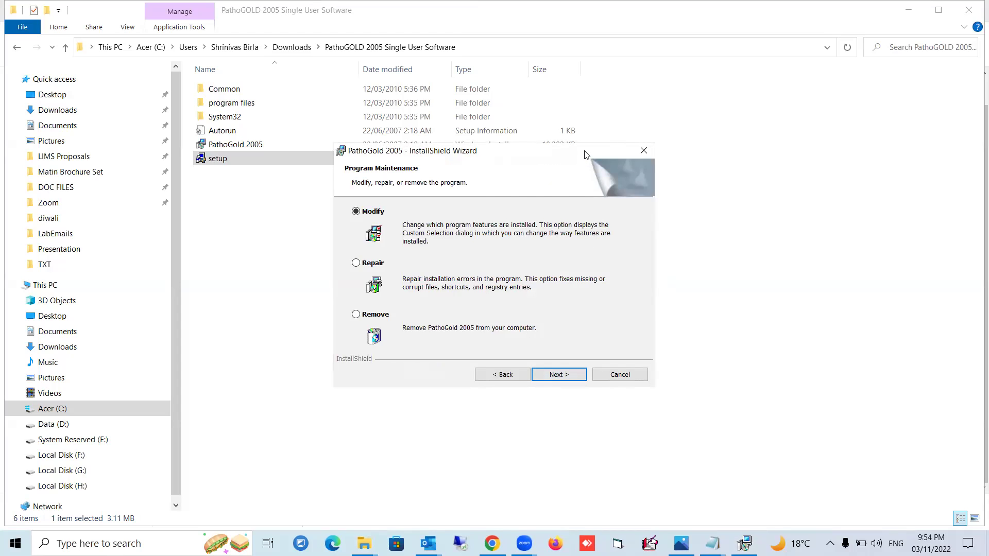
Step: Remove the existing PathoGold 2005 installation and finish the maintenance wizard
left_click_drag(585, 154, 575, 103)
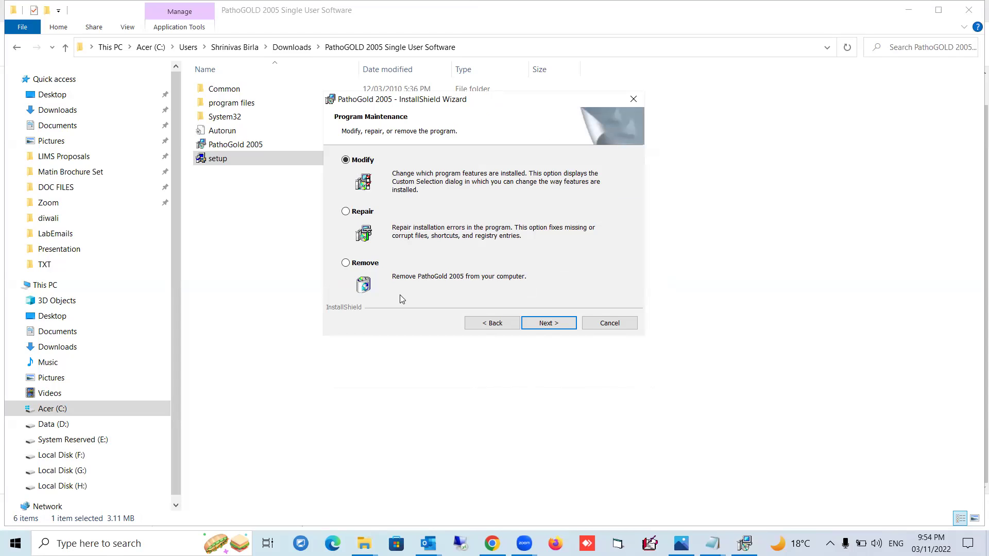
left_click(345, 263)
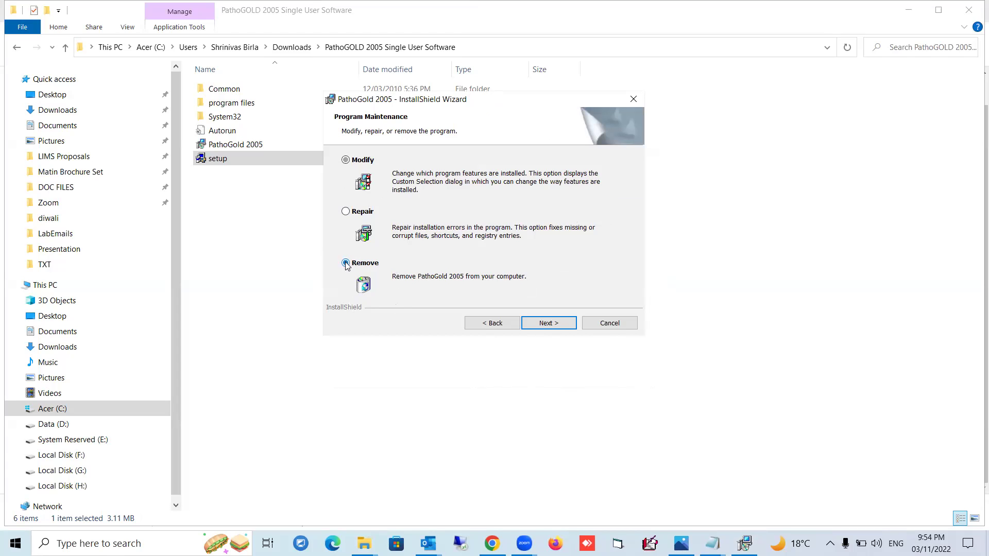
left_click(547, 325)
left_click(548, 324)
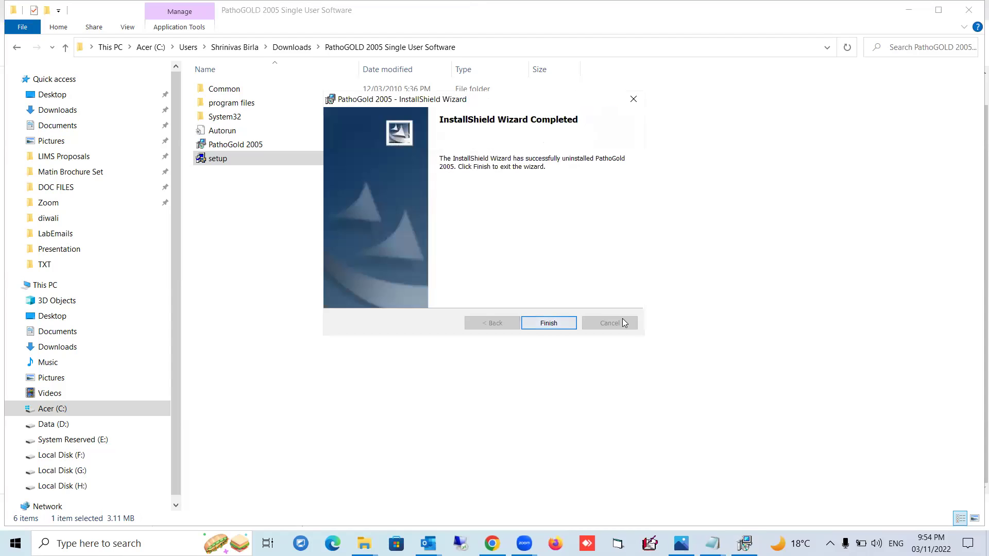
left_click(549, 324)
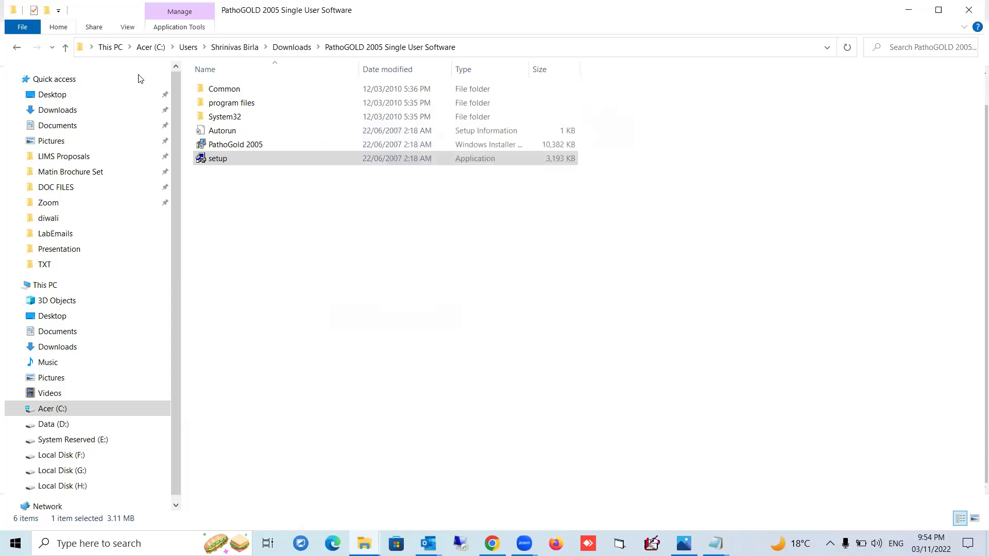
Step: Run the setup application as administrator again and continue past the welcome page to the License Agreement
right_click(219, 164)
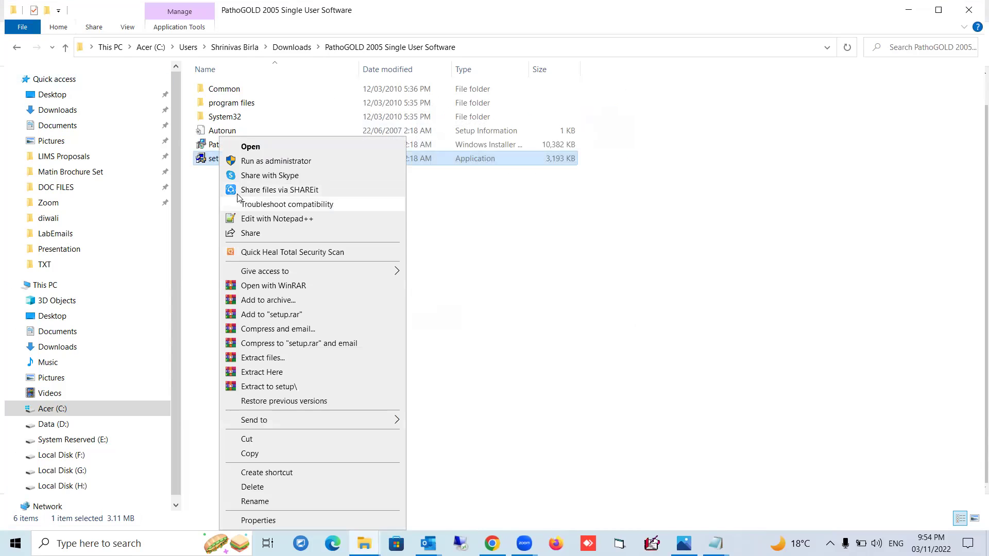
left_click(258, 164)
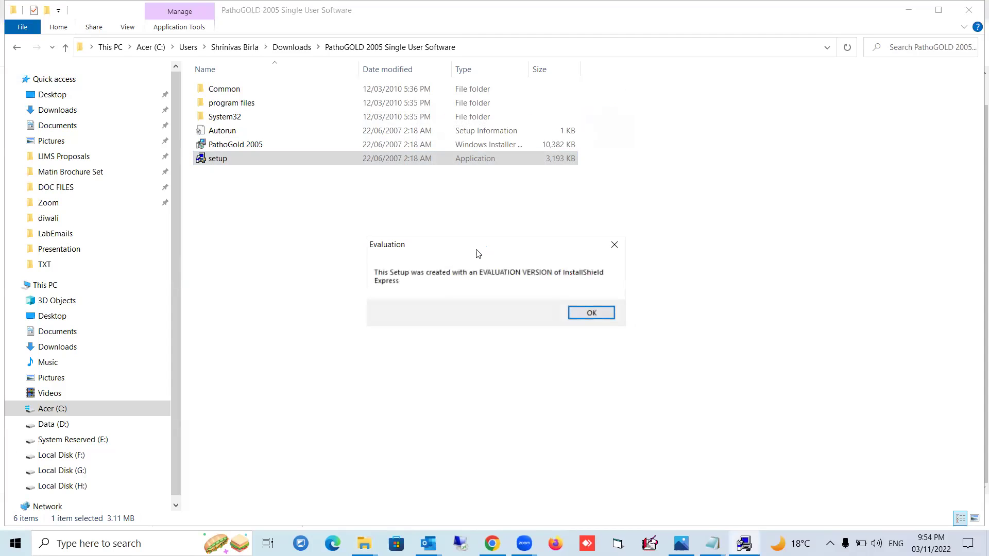
left_click(579, 312)
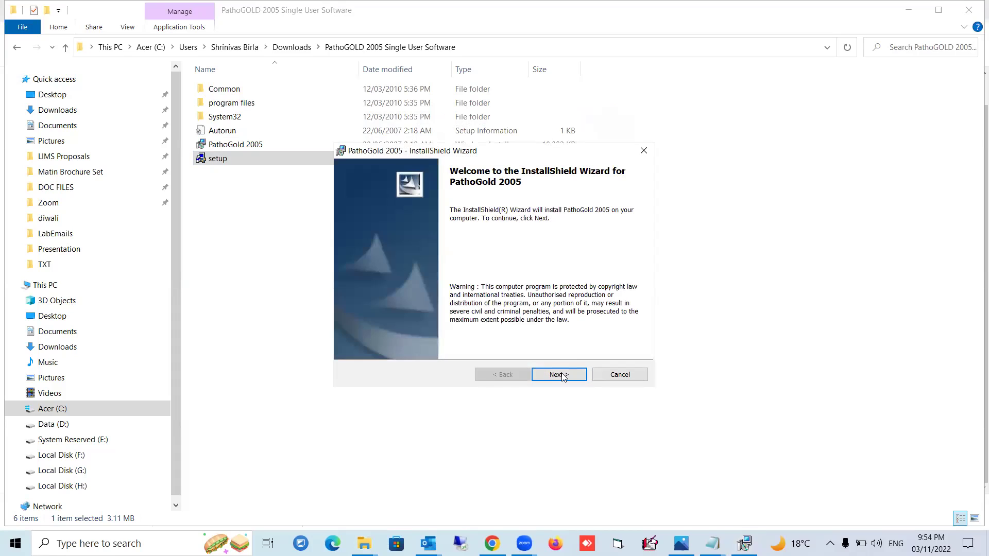
left_click(559, 375)
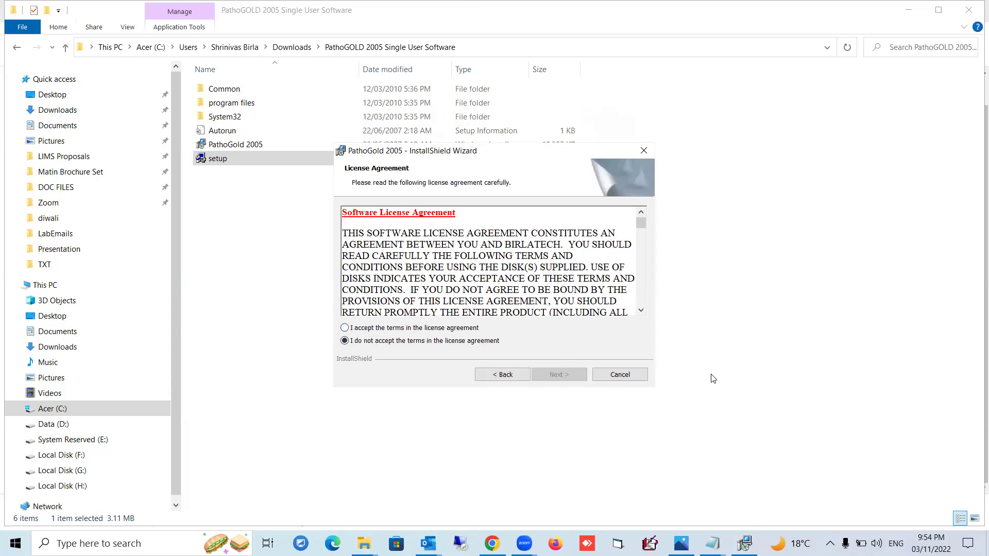
Step: Accept the terms in the license agreement and continue to the Destination Folder page
left_click(344, 327)
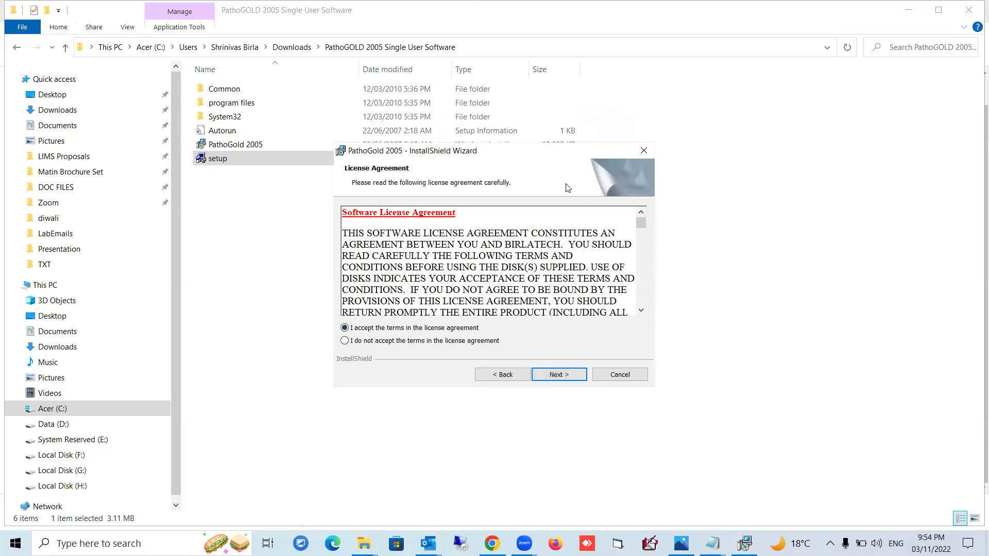
left_click_drag(552, 152, 550, 121)
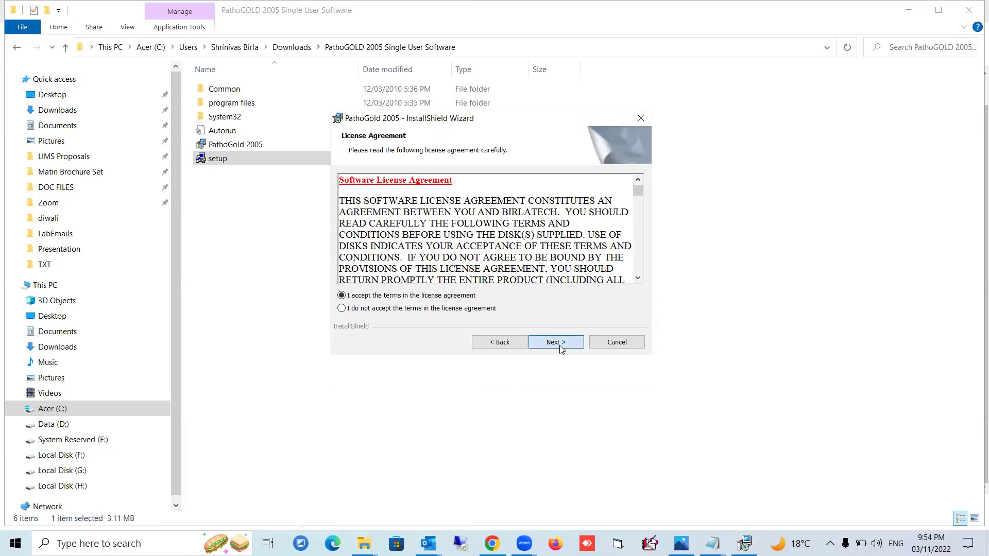
left_click(561, 343)
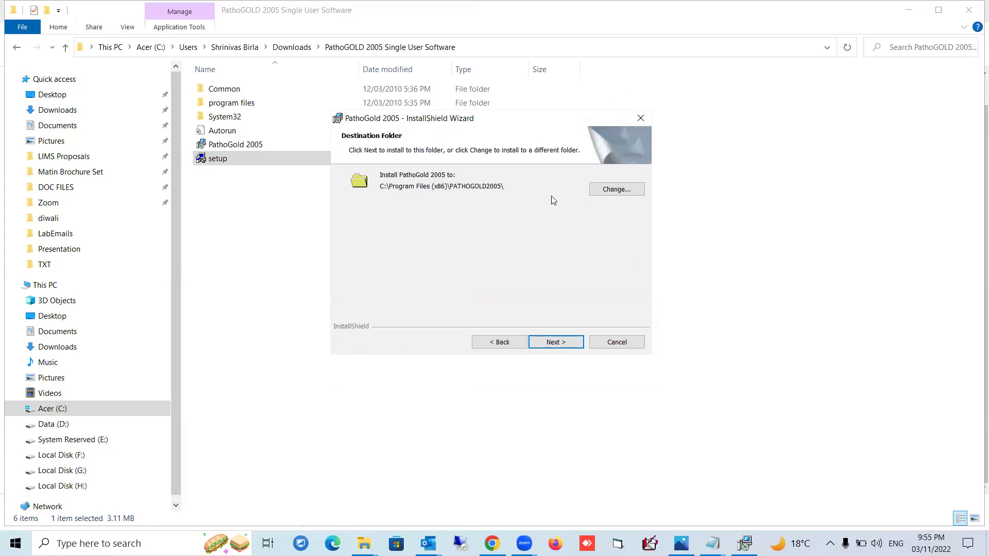
left_click(610, 190)
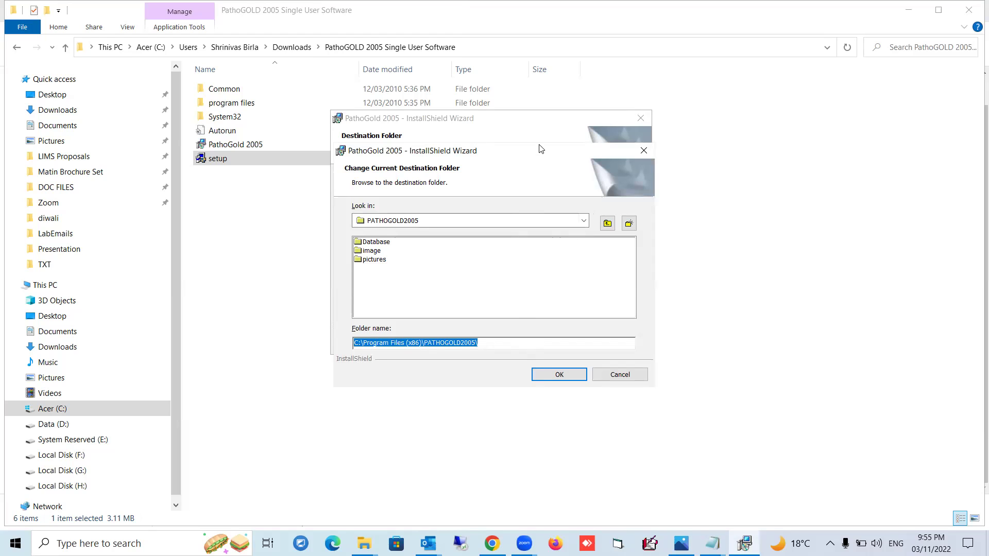
left_click(538, 117)
left_click(607, 224)
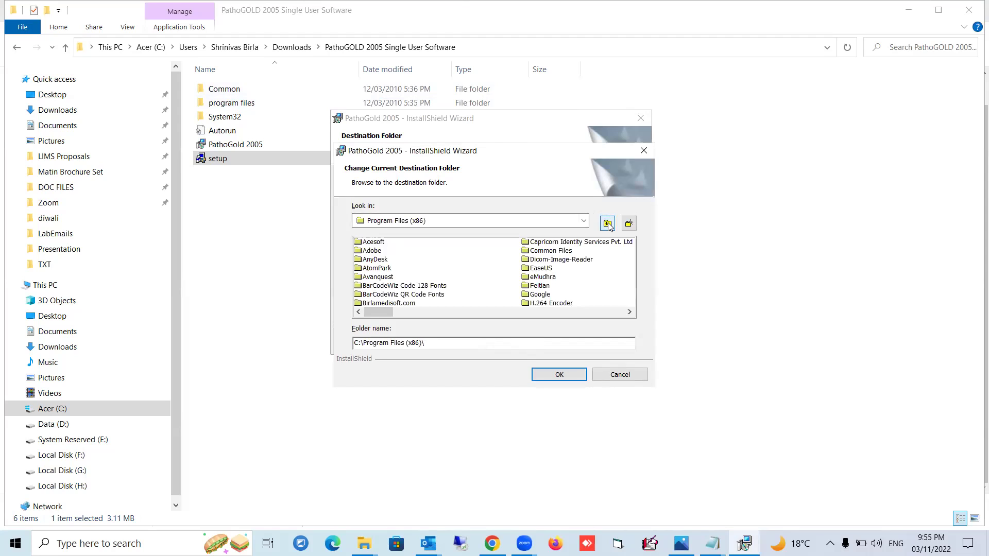
left_click(608, 224)
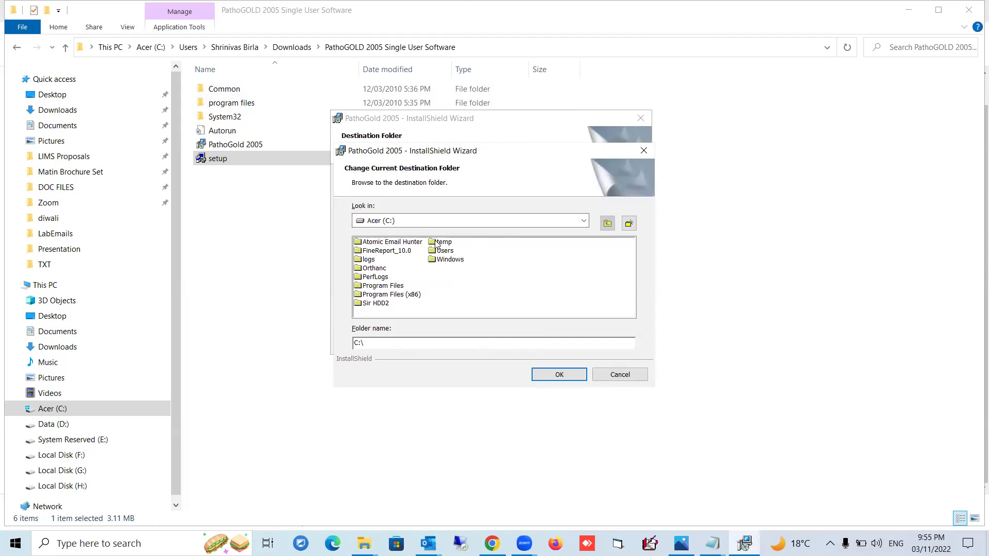
left_click(483, 223)
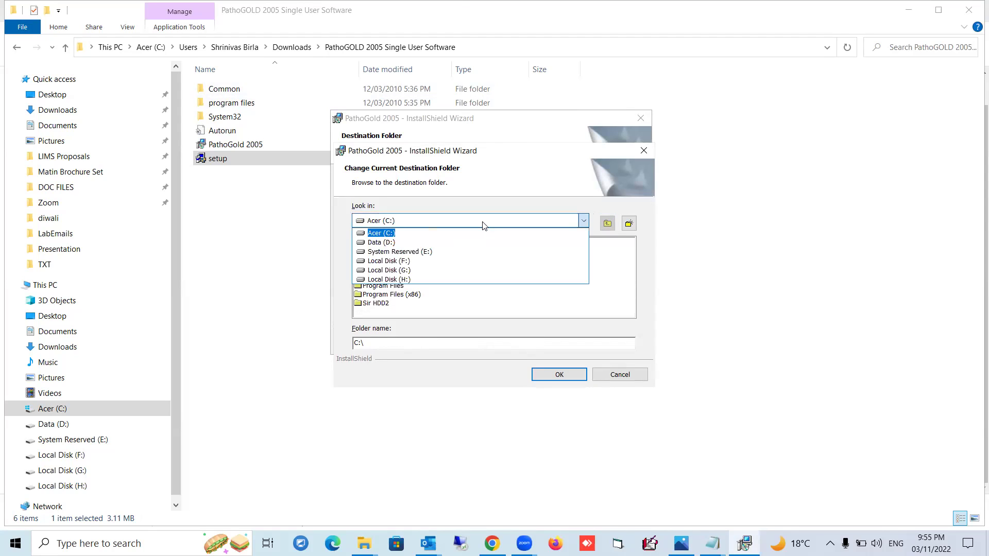
left_click(383, 246)
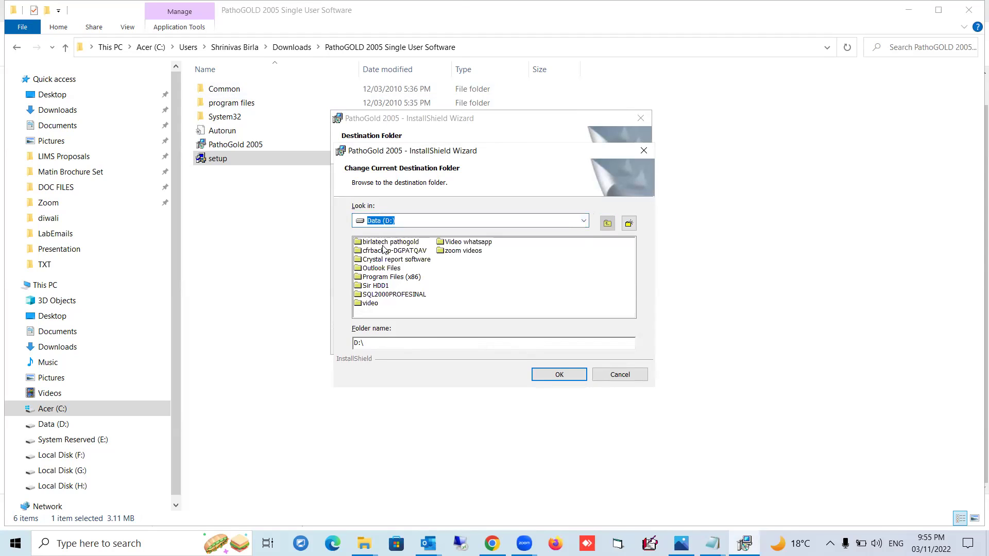
left_click(370, 343)
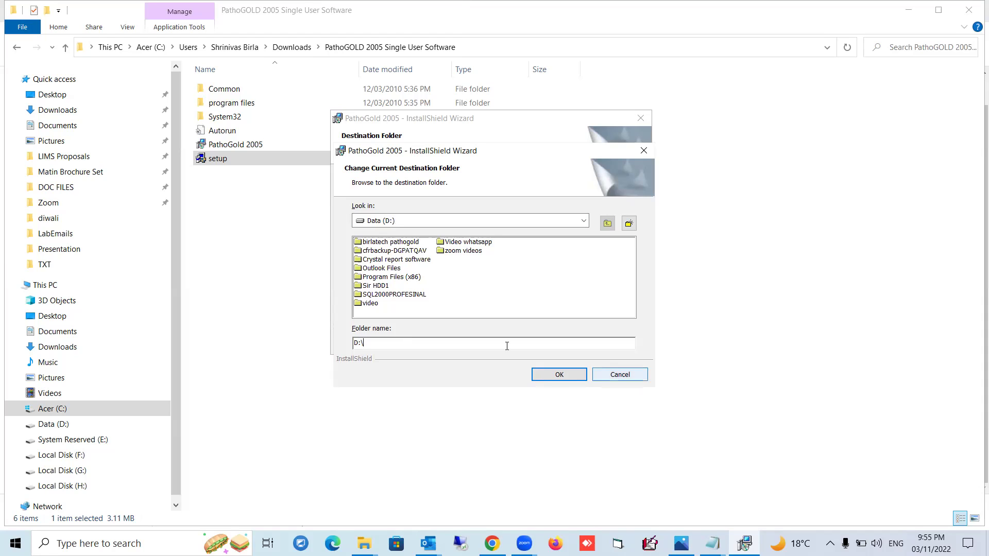
left_click(620, 375)
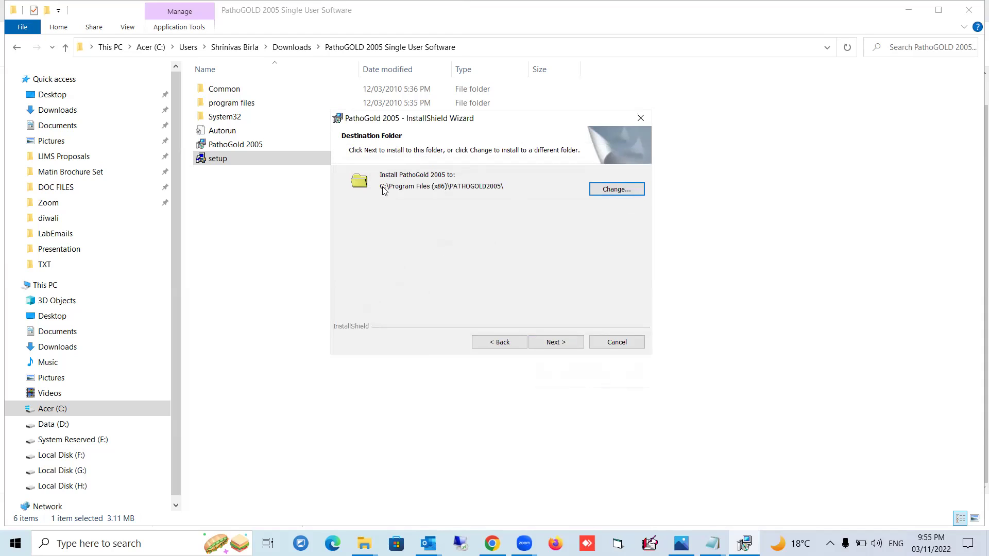
Step: Change the installation folder to D:\Program Files (x86)\PATHOGOLD2005\ and continue to the setup type
left_click(618, 194)
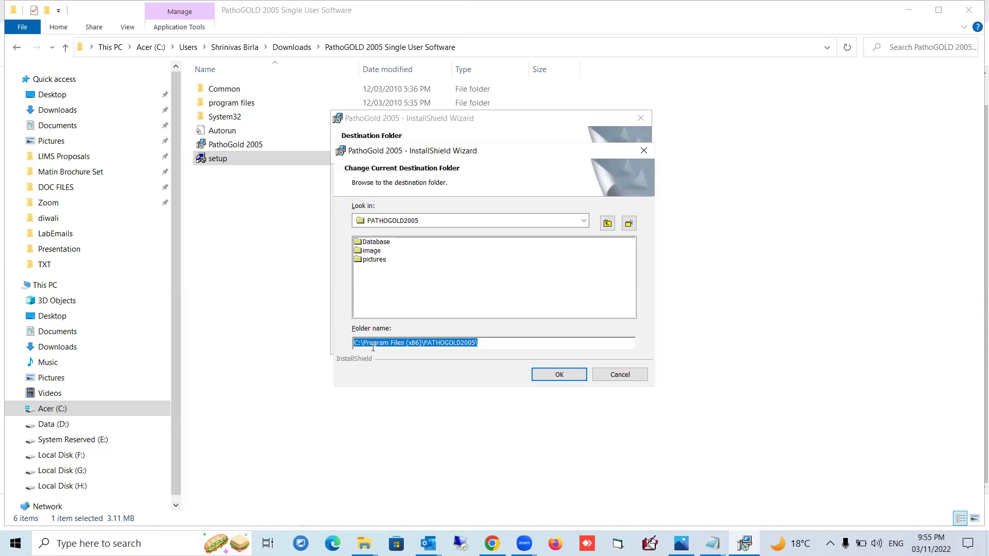
left_click_drag(358, 343, 354, 343)
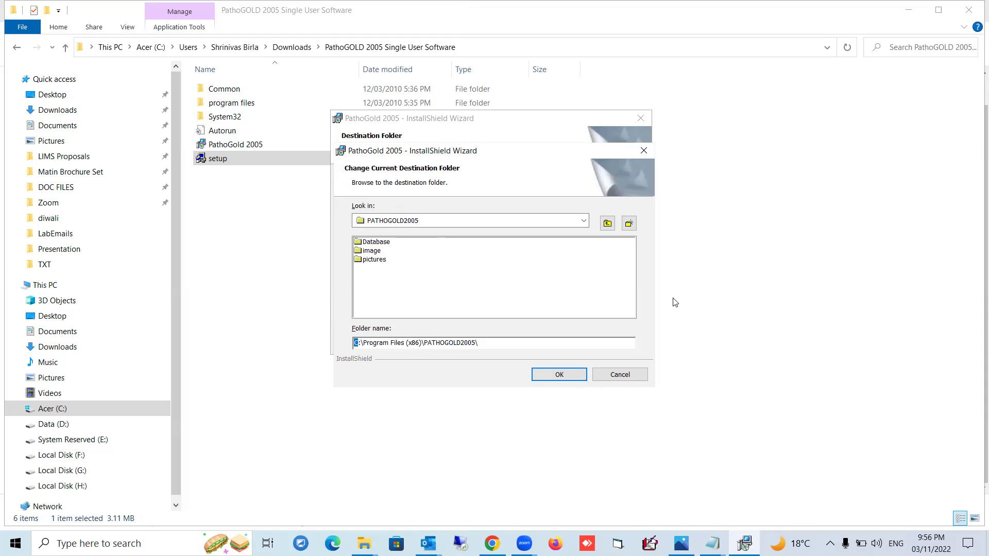
type("D")
left_click(560, 375)
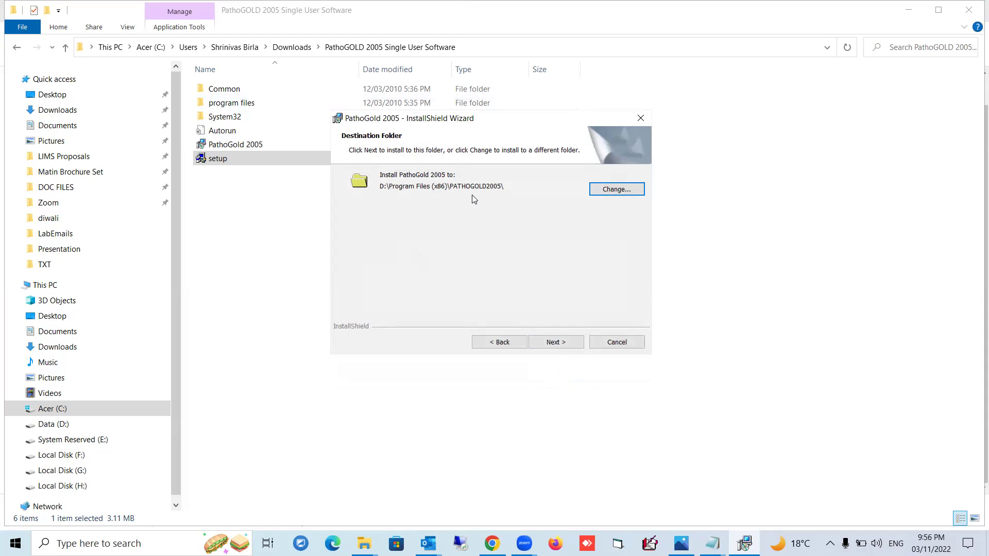
left_click(556, 342)
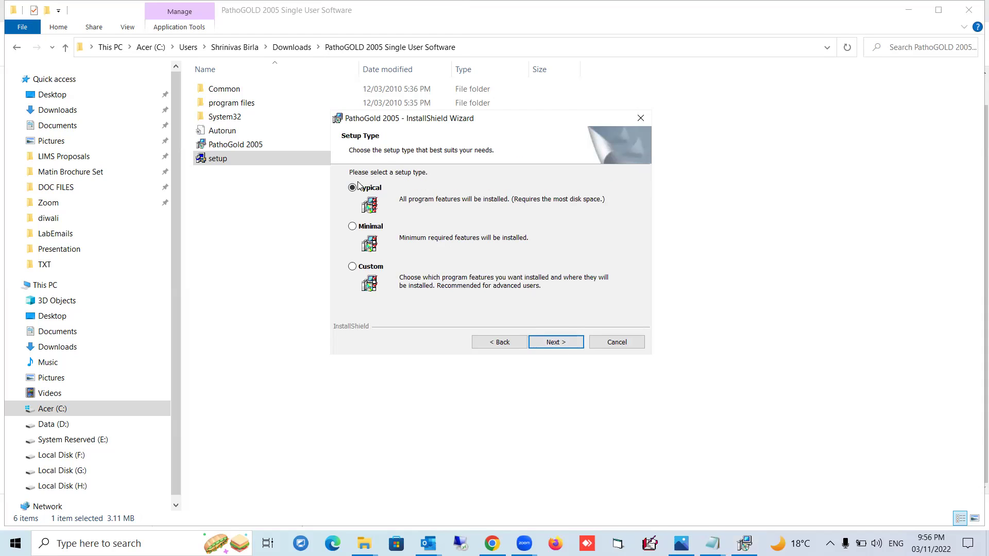
Step: Install PathoGold 2005 with the Typical setup type and decline the system restart after finishing the wizard
left_click(566, 342)
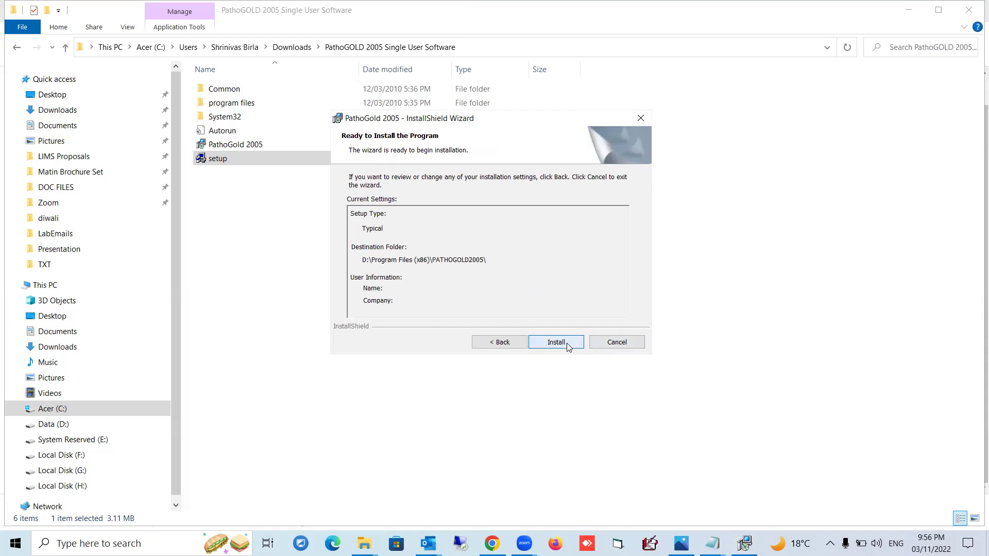
left_click(567, 343)
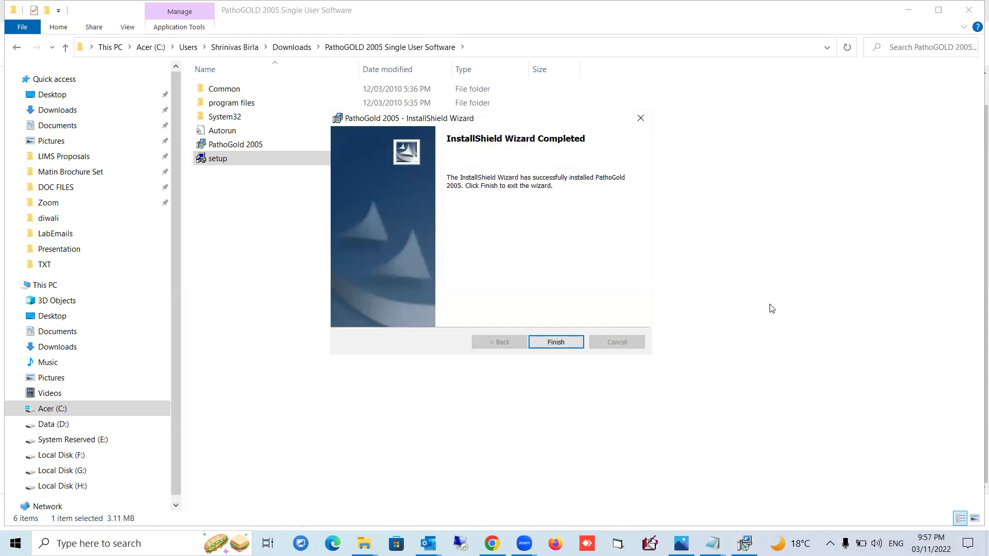
left_click(540, 344)
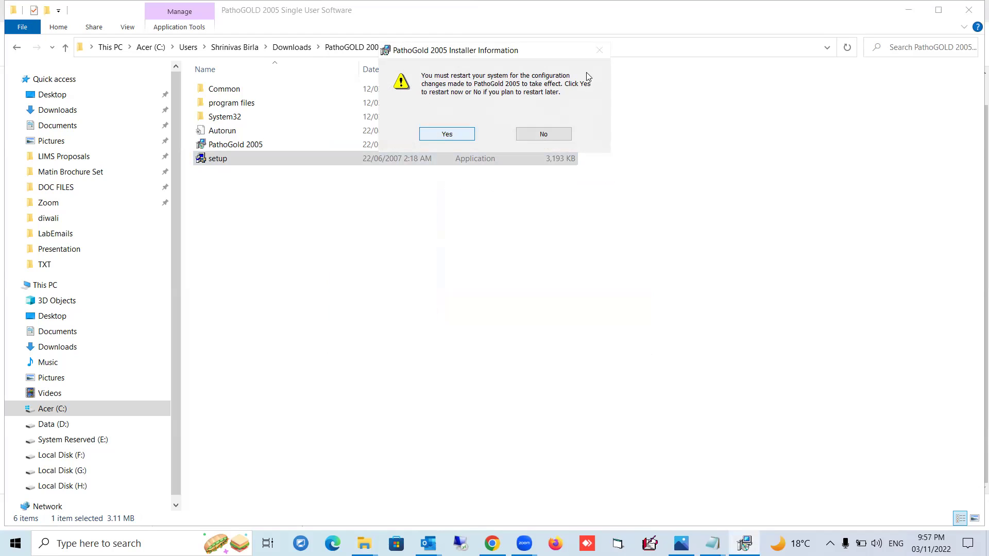
left_click(470, 161)
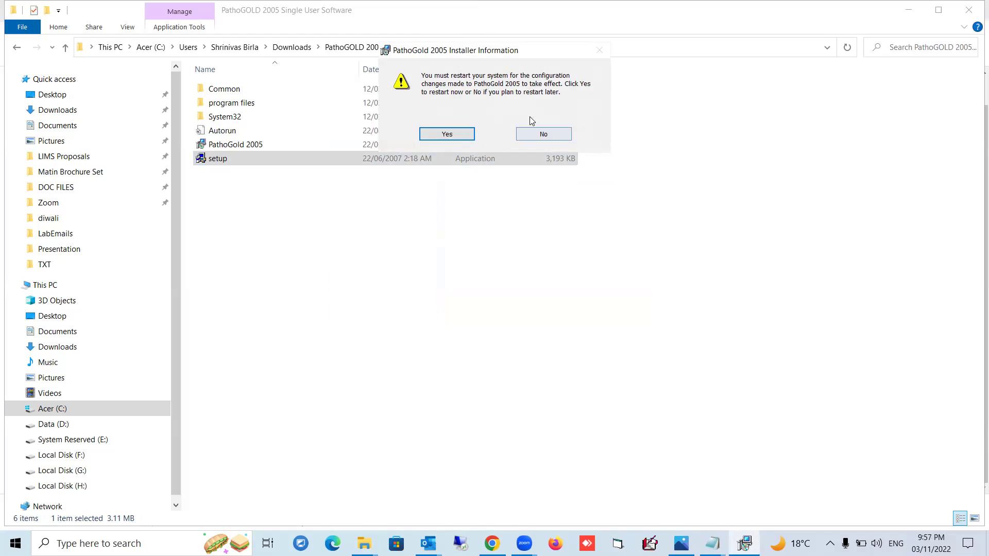
left_click(539, 135)
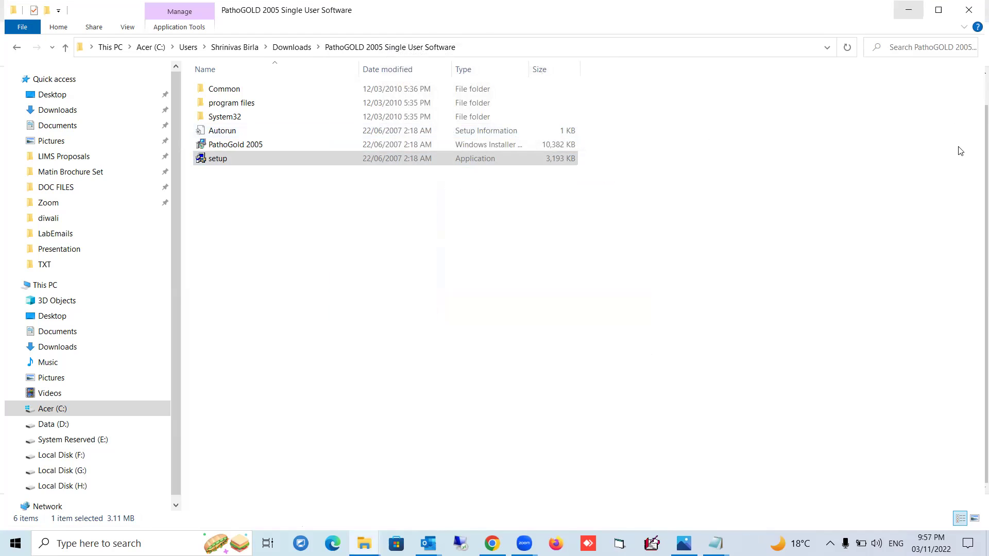
Step: Minimize the open folder, Notepad and browser windows to reach the desktop
left_click(910, 17)
left_click(915, 13)
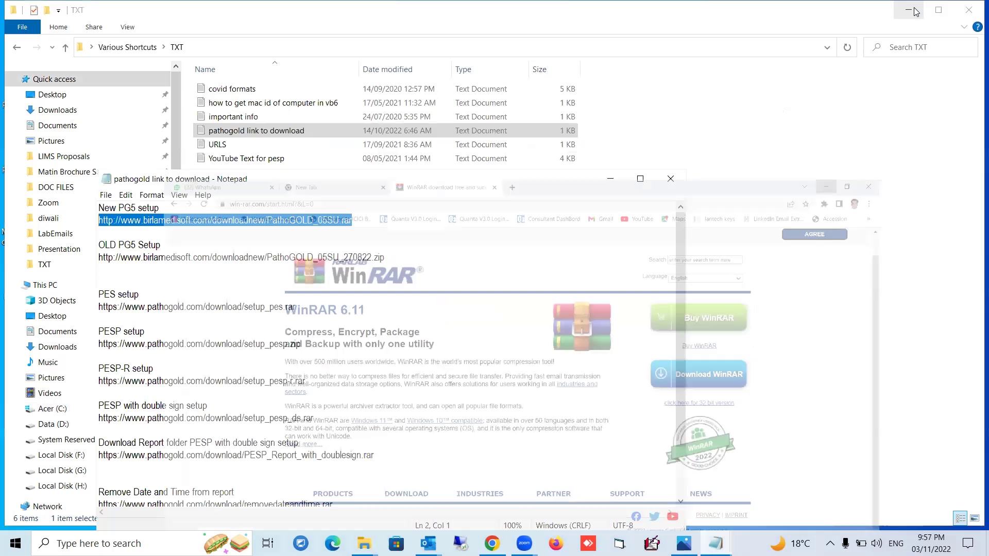
left_click(911, 15)
left_click(910, 15)
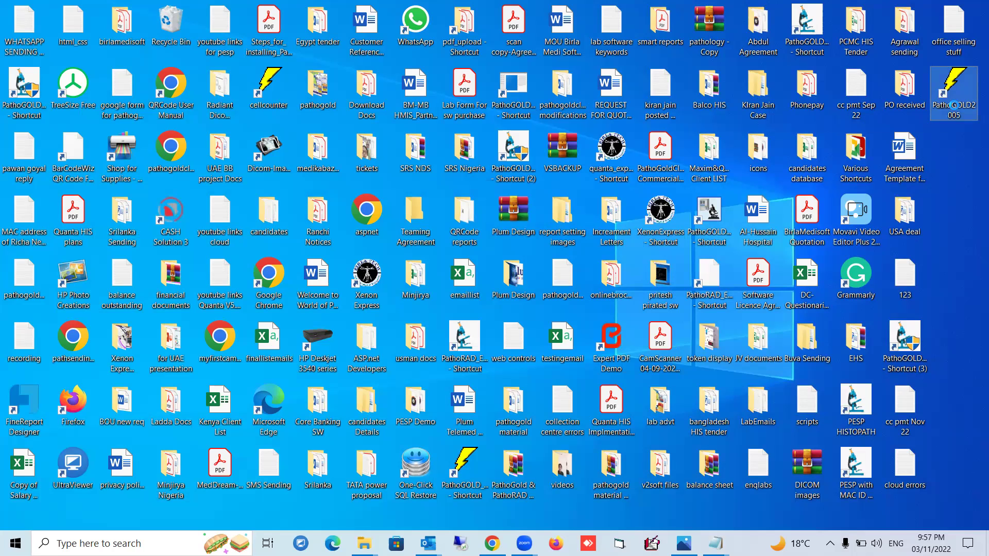
Step: Set the PathoGOLD2005 desktop shortcut to run as an administrator in its compatibility properties and apply the change
right_click(955, 109)
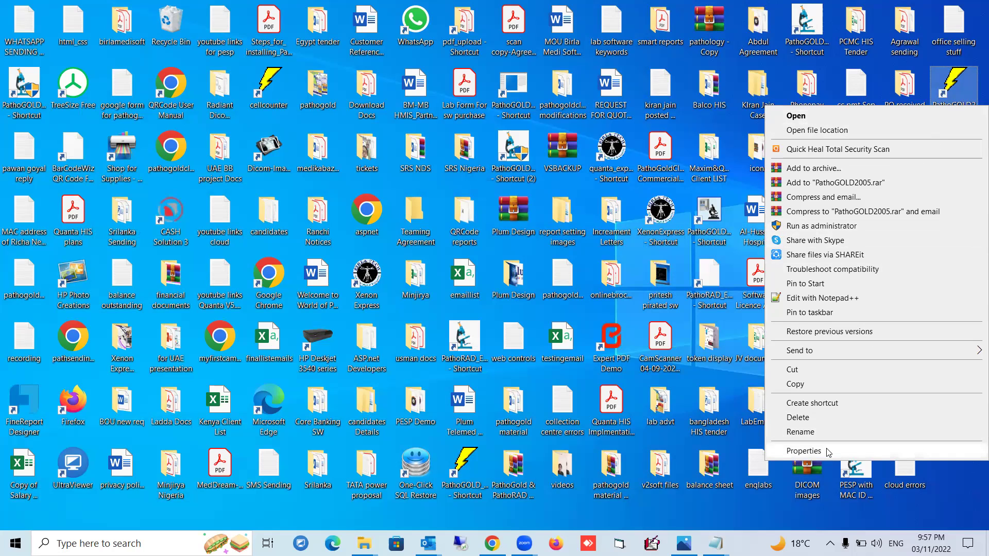
left_click(811, 454)
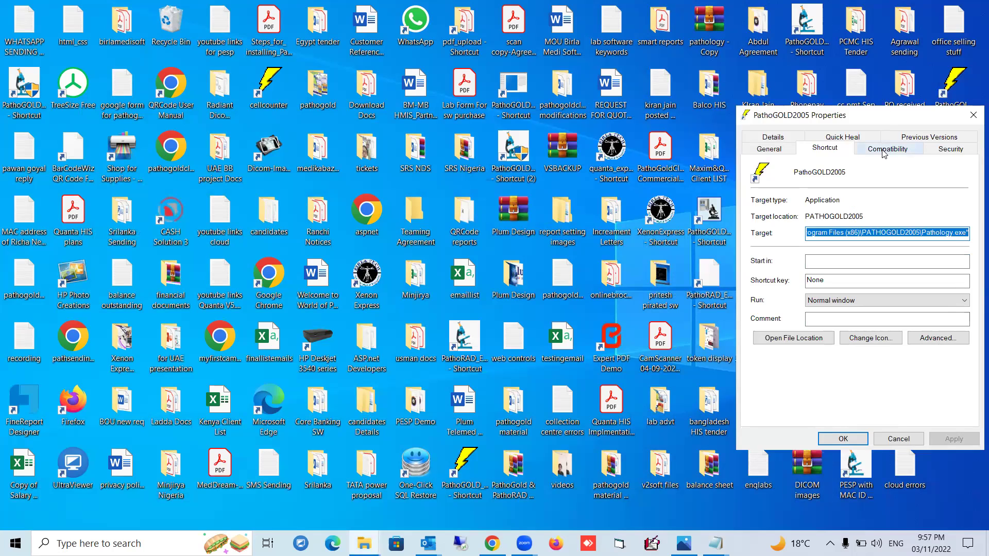
left_click(883, 151)
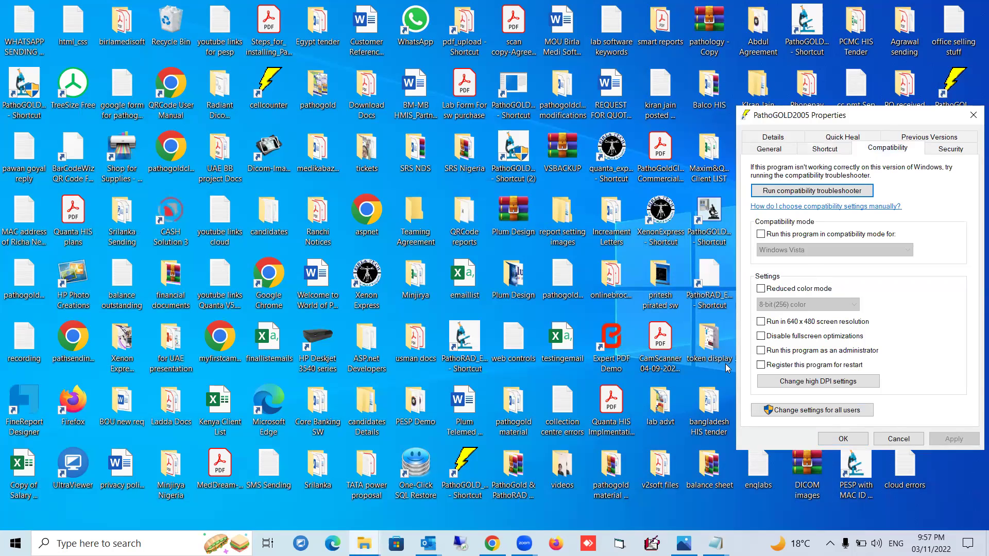
left_click_drag(900, 114, 889, 40)
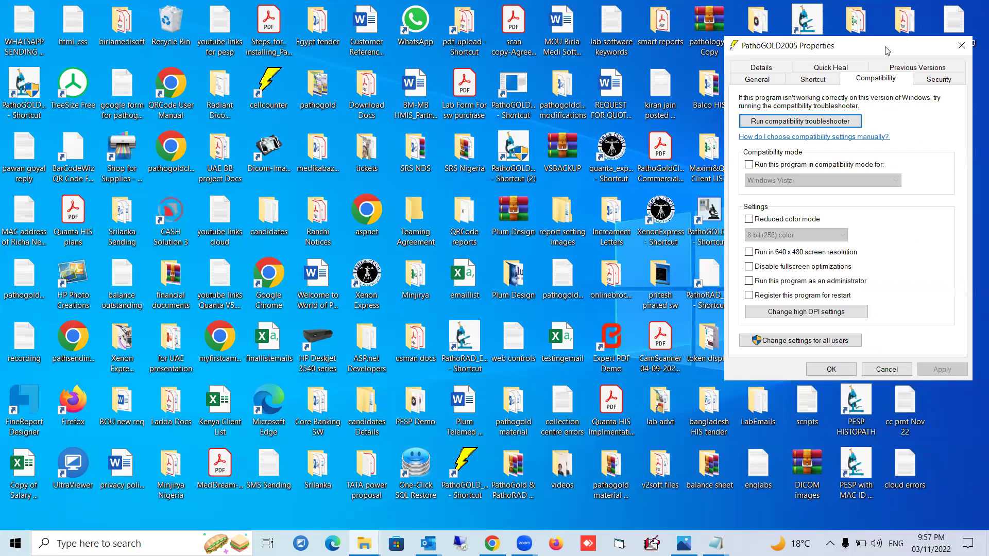
left_click(749, 281)
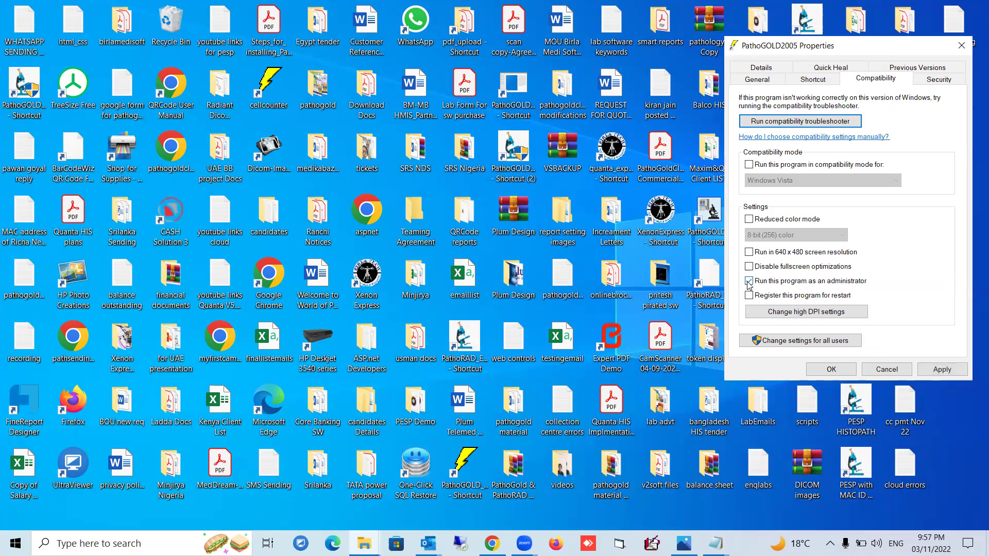
left_click(938, 369)
left_click(831, 370)
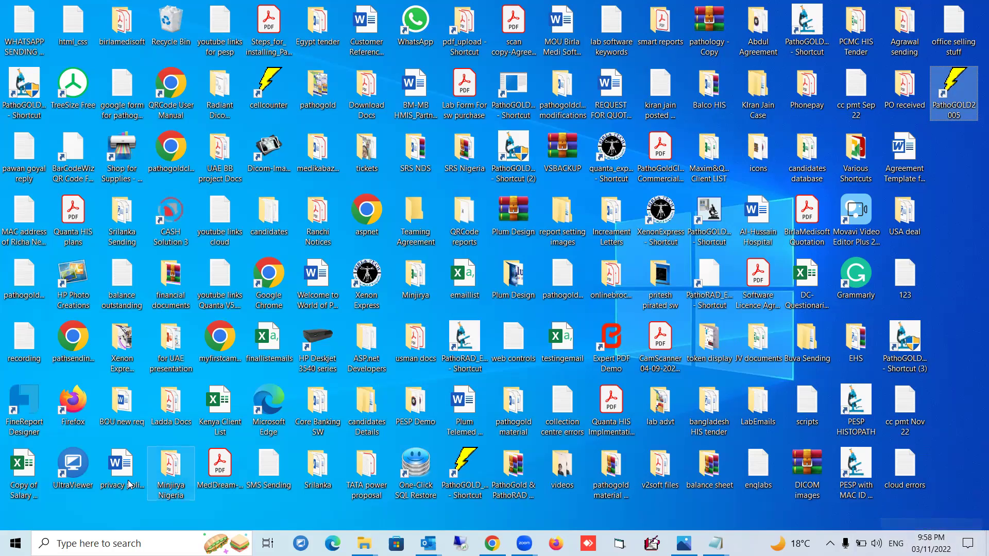
Step: Search Windows for "change date" and open the Change the date and time system settings
left_click(107, 542)
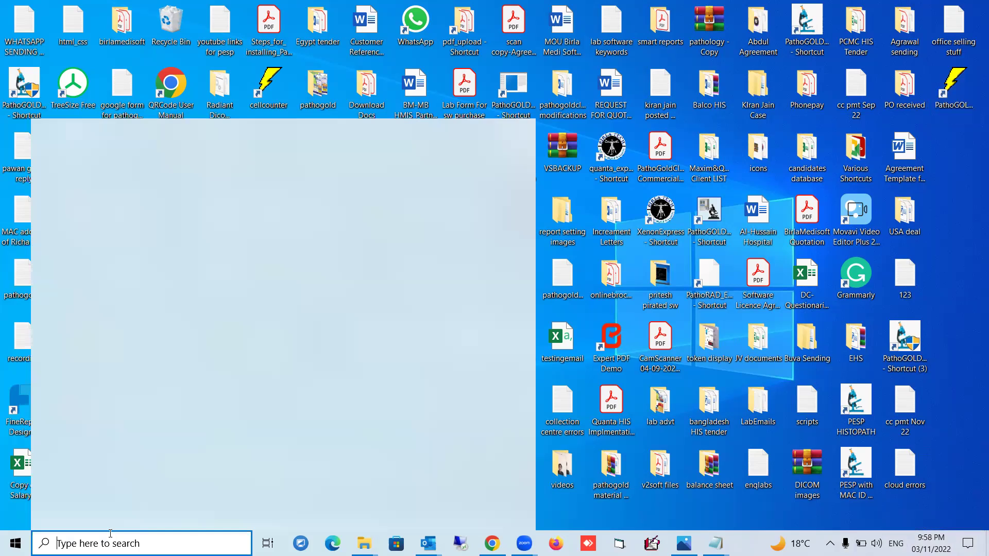
type("chabg")
key("BackSpace")
key("BackSpace")
type("n")
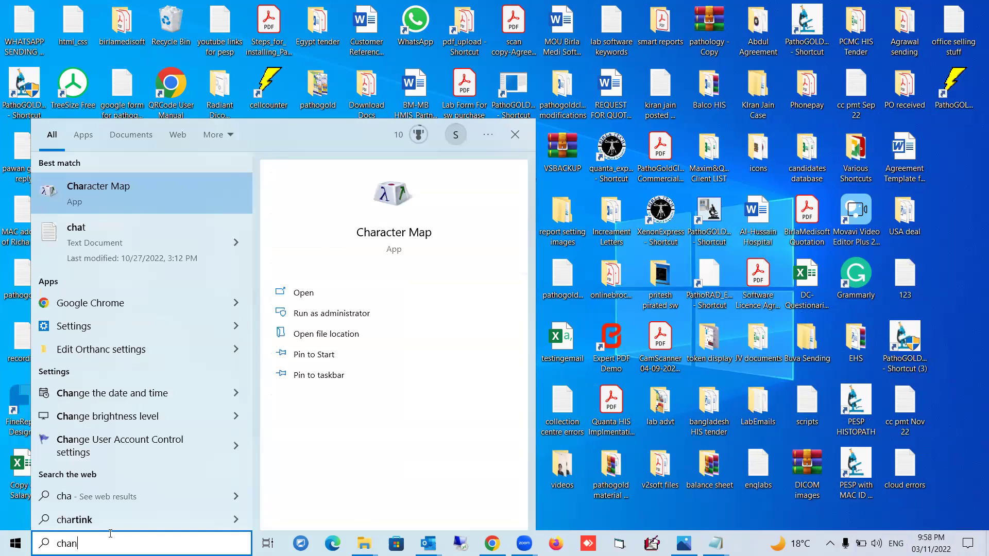
type("ge siz")
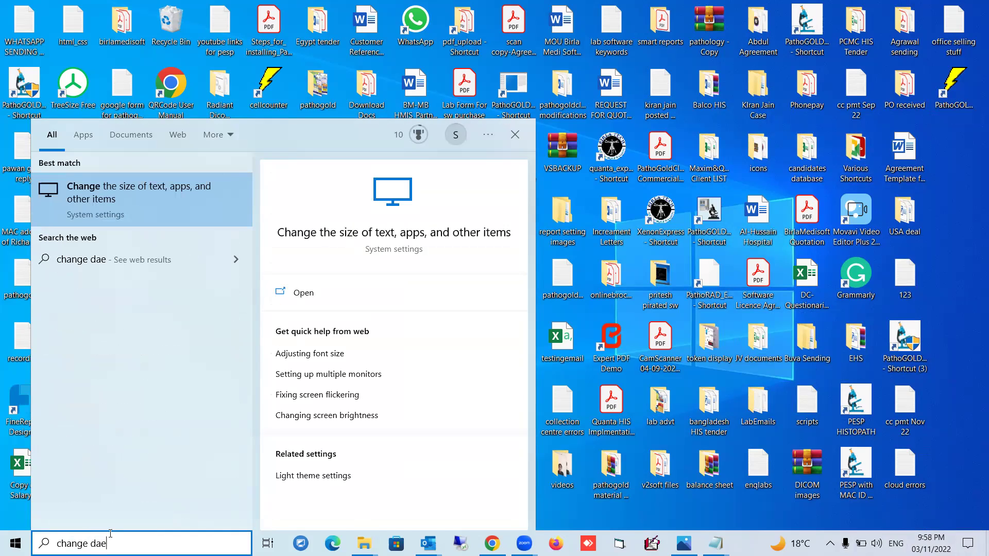
key("BackSpace")
key("BackSpace")
key("BackSpace")
type("date")
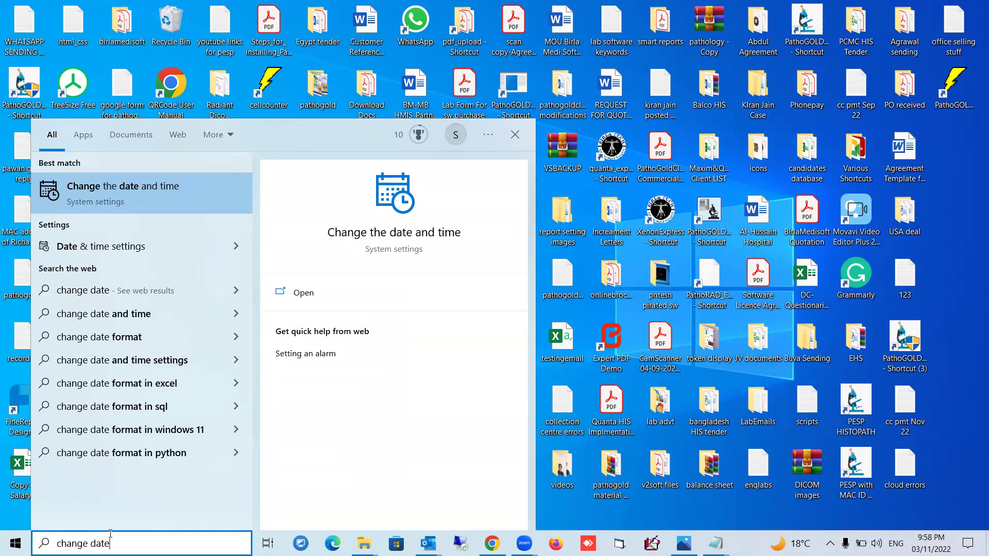
left_click(138, 187)
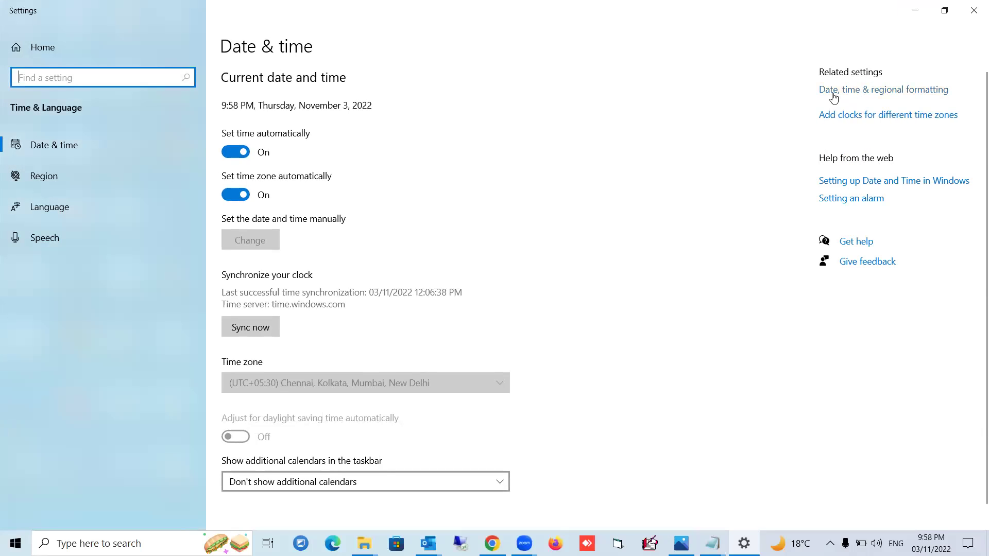
Step: Go through the regional formatting and additional regional settings to open the Region dialog for date, time and number formats
left_click(886, 93)
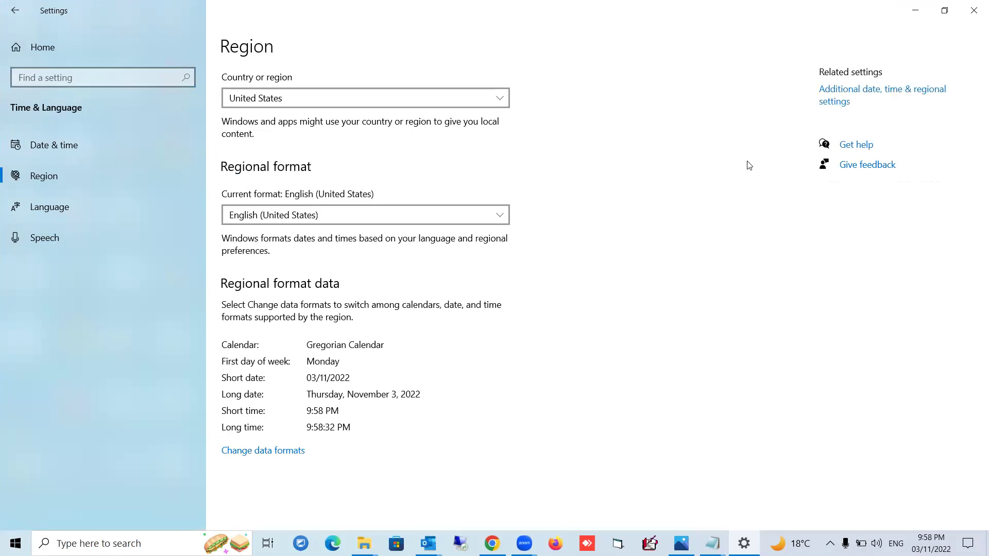
left_click(857, 90)
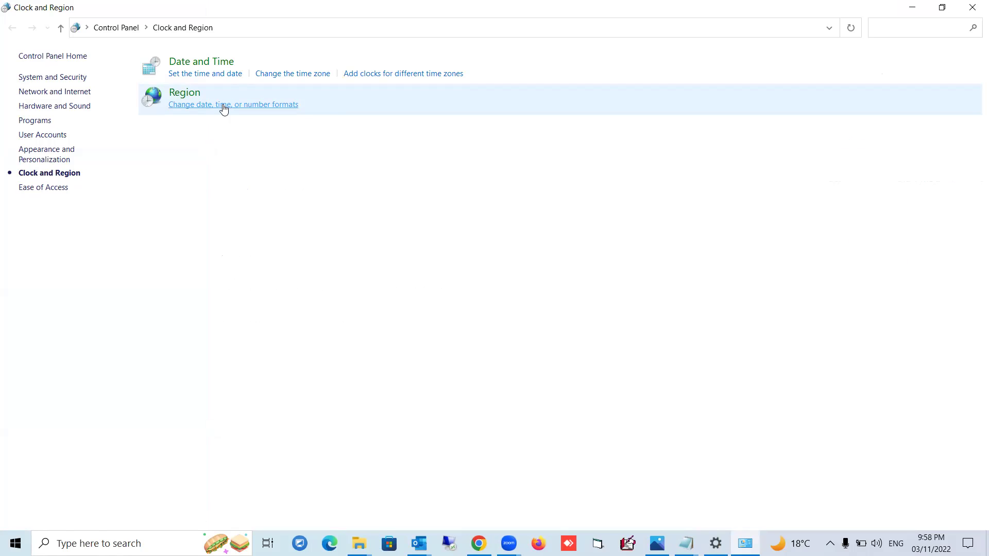
left_click(224, 106)
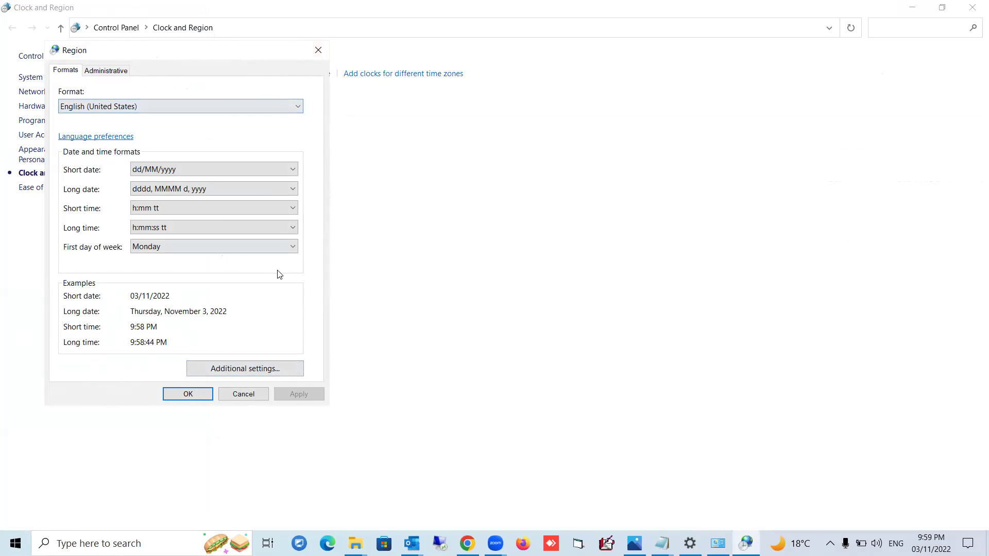
Step: Set the short date format to dd/MM/yyyy in the additional date settings, apply it, and close the Region, Control Panel and Settings windows
left_click(229, 369)
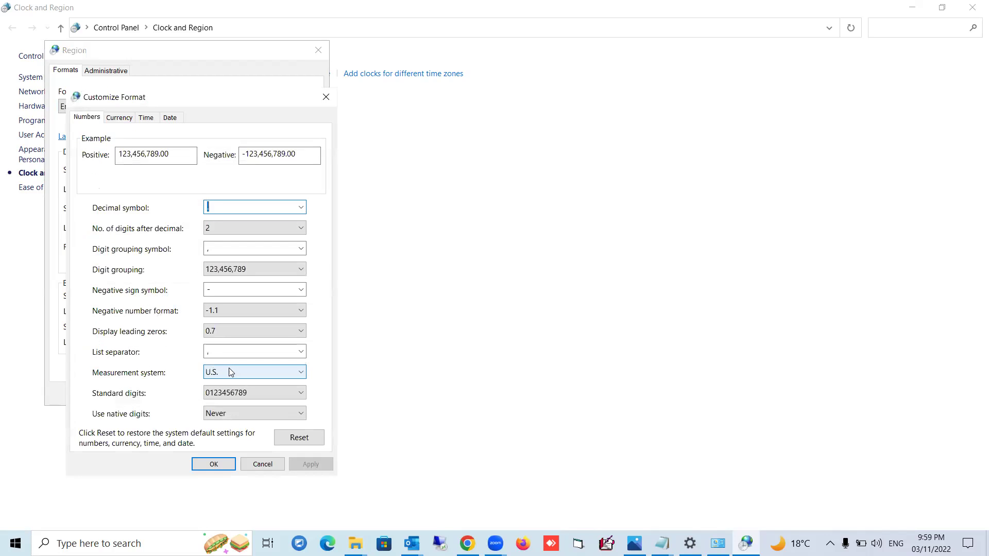
left_click(170, 119)
left_click(192, 230)
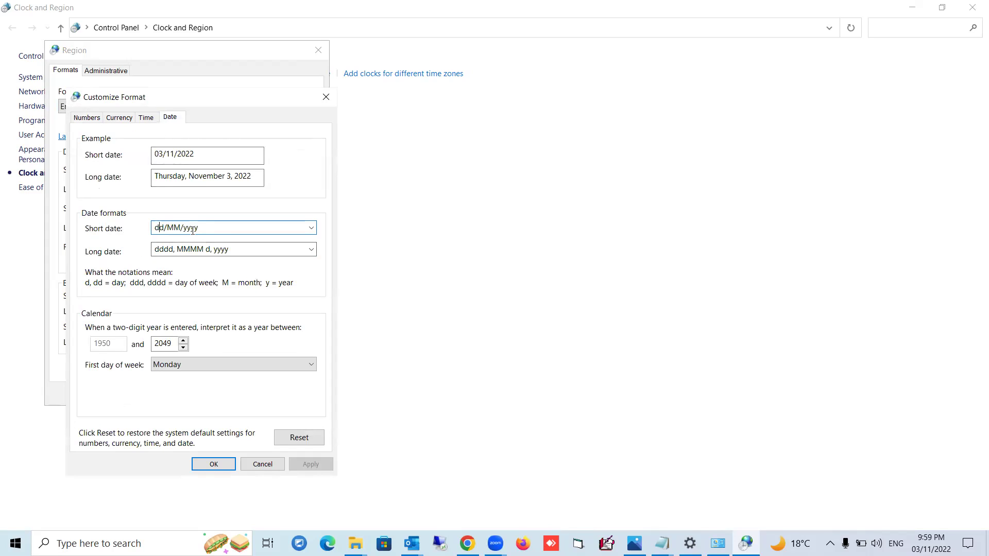
left_click_drag(208, 230, 143, 227)
type("dd/MM")
left_click(309, 465)
left_click(211, 464)
left_click(310, 395)
left_click(189, 394)
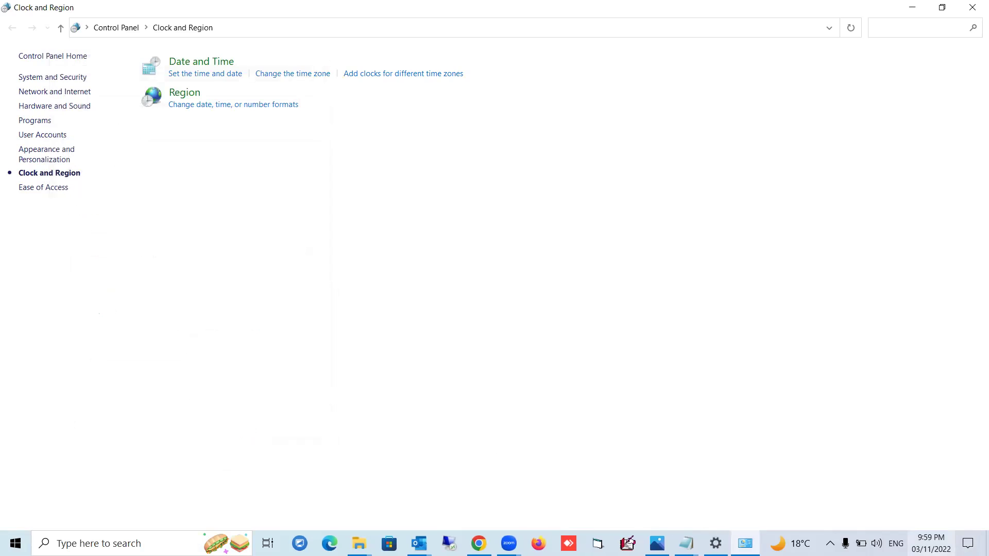
mouse_move(931, 543)
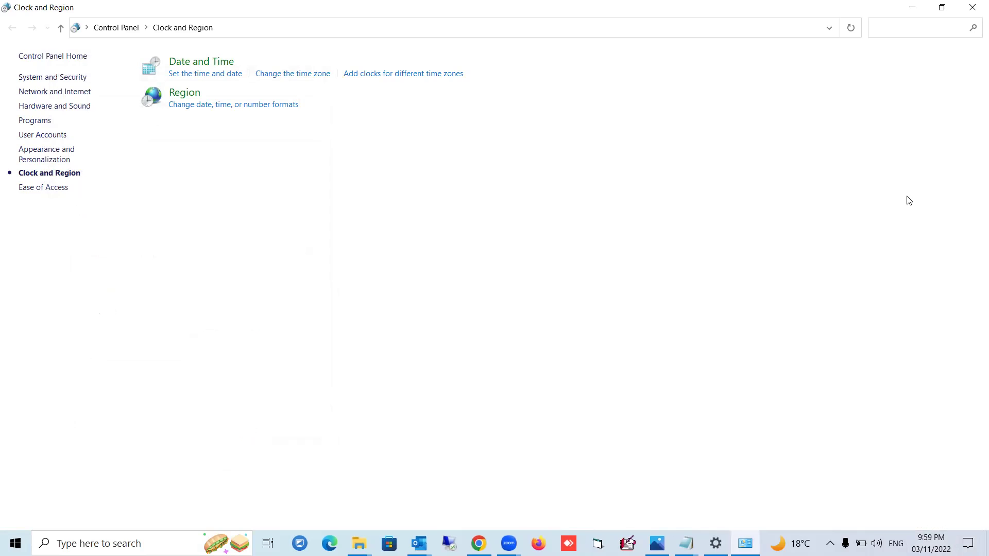
left_click(973, 12)
left_click(973, 12)
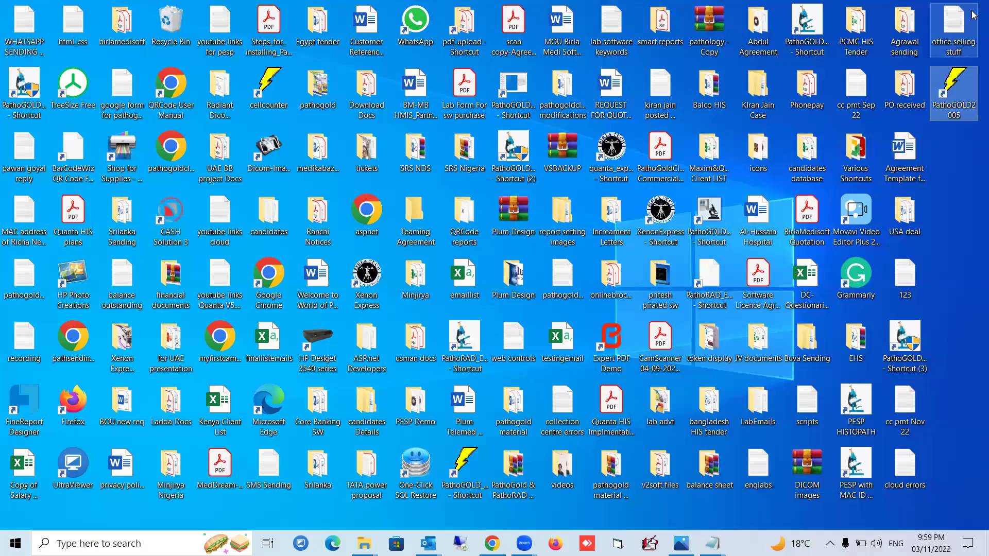
Step: Launch PathoGOLD2005 from its desktop shortcut and log in
left_click(954, 108)
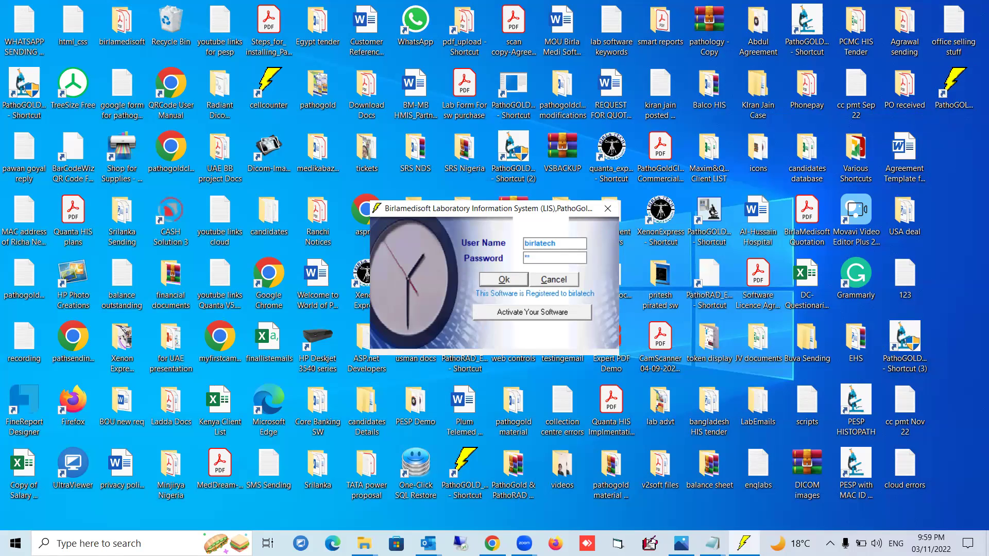
left_click(511, 281)
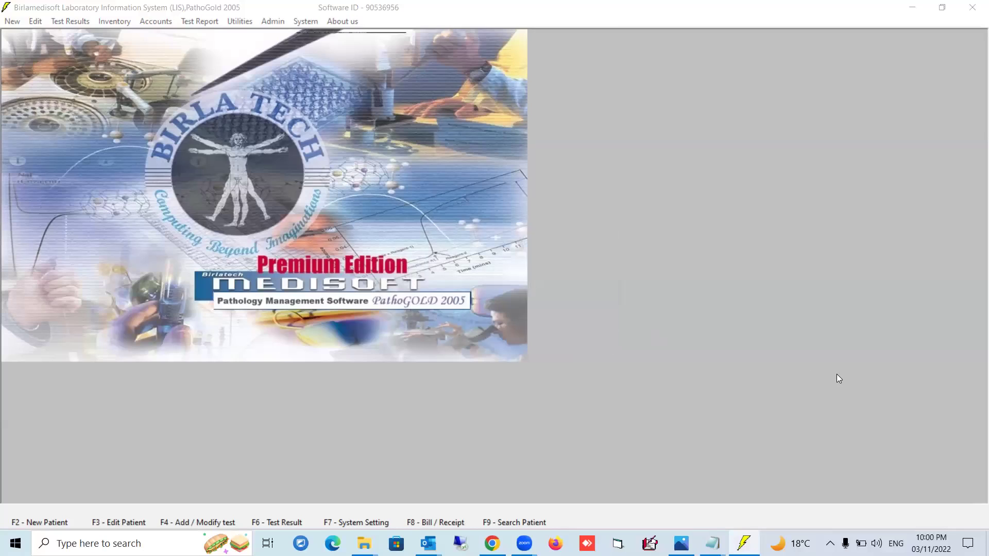
left_click(12, 25)
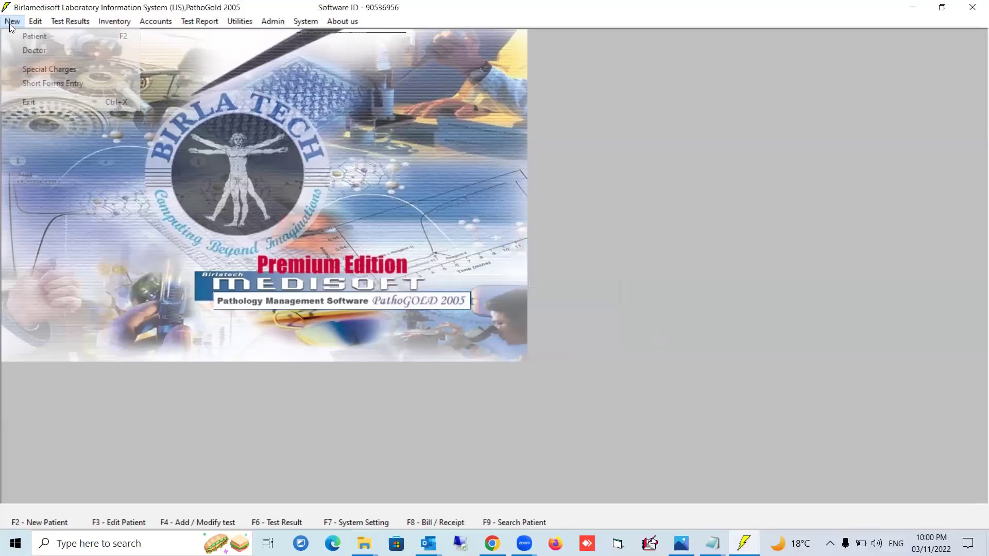
left_click(30, 25)
left_click(69, 25)
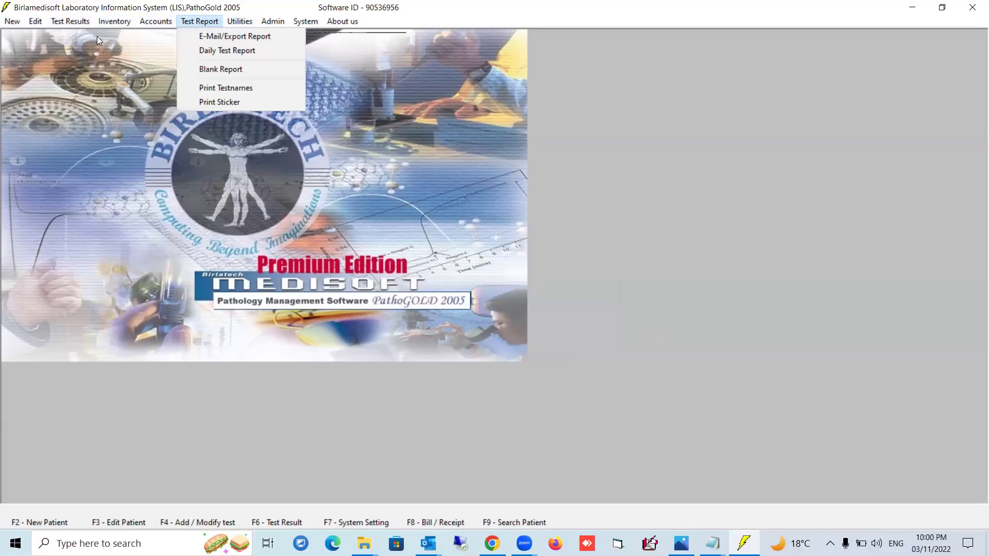
mouse_move(134, 23)
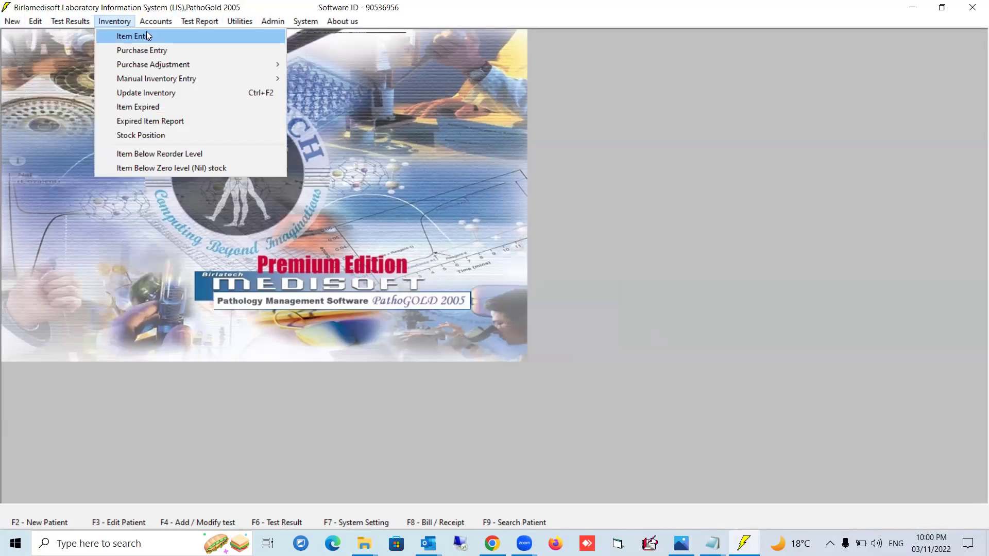
mouse_move(200, 24)
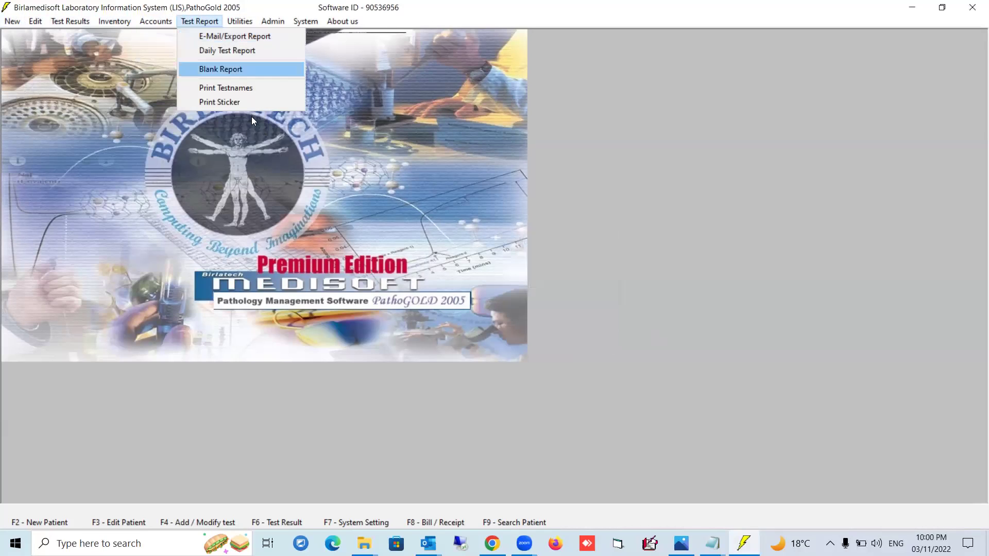
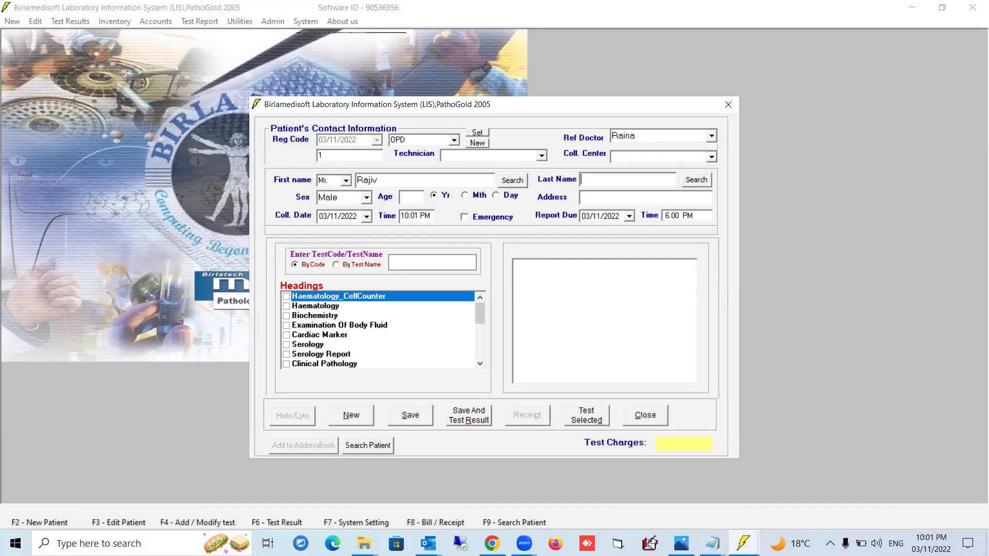
Step: Enter the patient's last name and age 21, select CBP-Complete Blood Count under Haematology, and save the patient record
type("Saxena")
left_click(409, 199)
type("21")
left_click(598, 198)
left_click(286, 307)
left_click(517, 264)
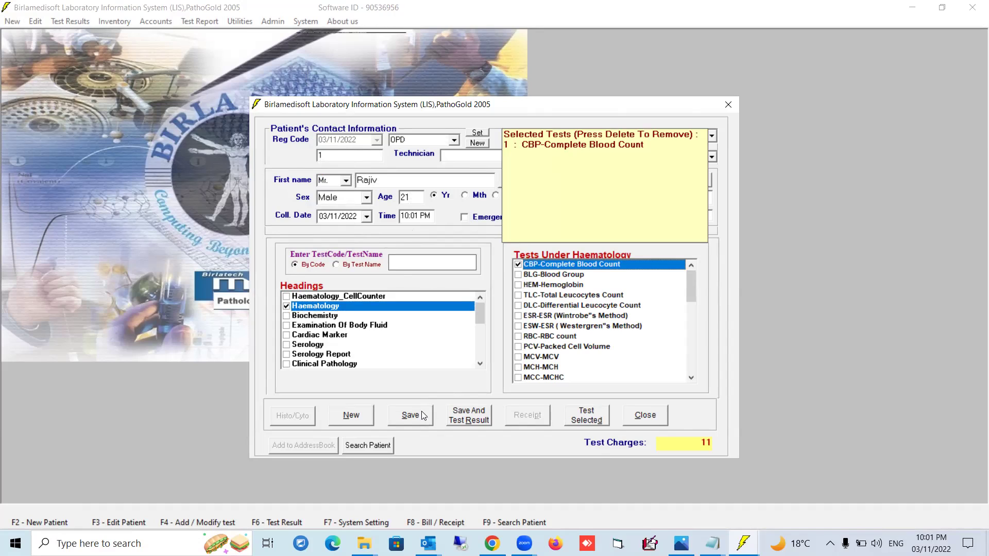
left_click(411, 416)
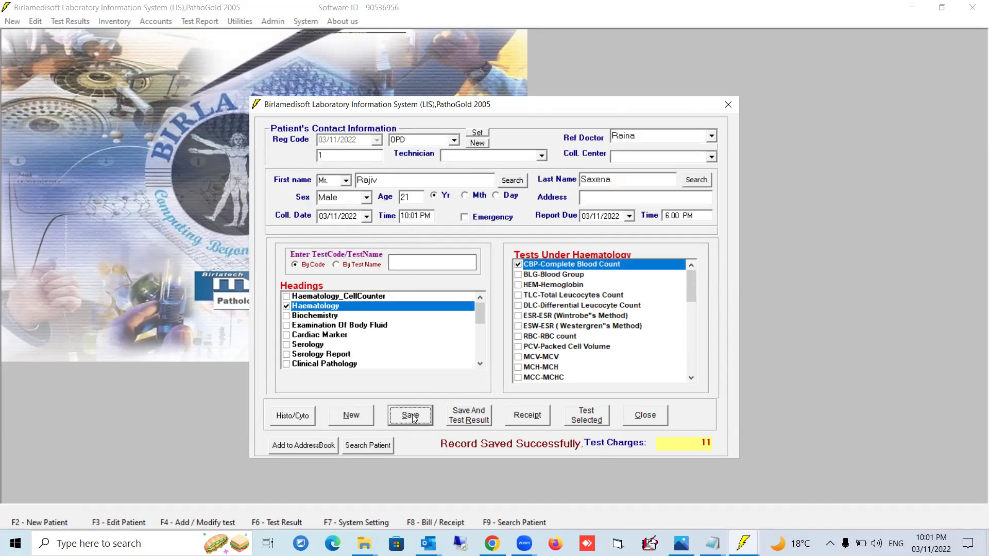
Step: Open the patient's receipt, record an amount paid of 11, and save the payment
left_click(522, 420)
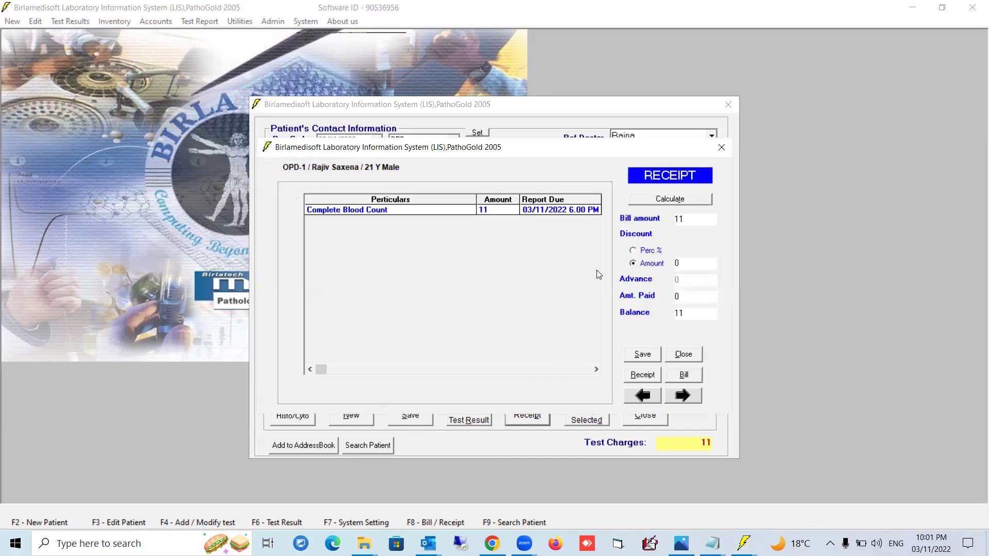
left_click_drag(696, 294, 671, 294)
type("11")
left_click(650, 354)
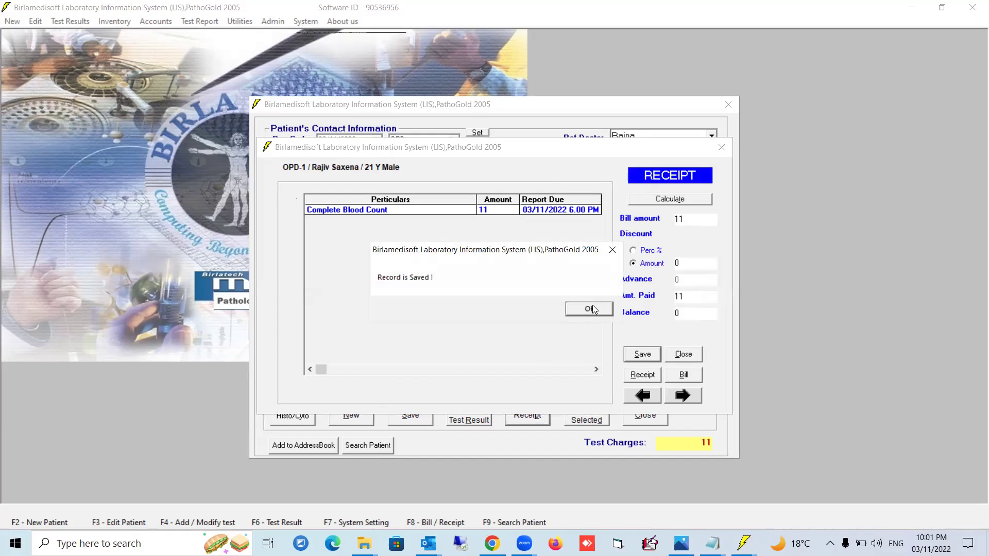
left_click(592, 309)
Step: Preview the patient's receipt and bill printouts, then close the receipt form
left_click(646, 378)
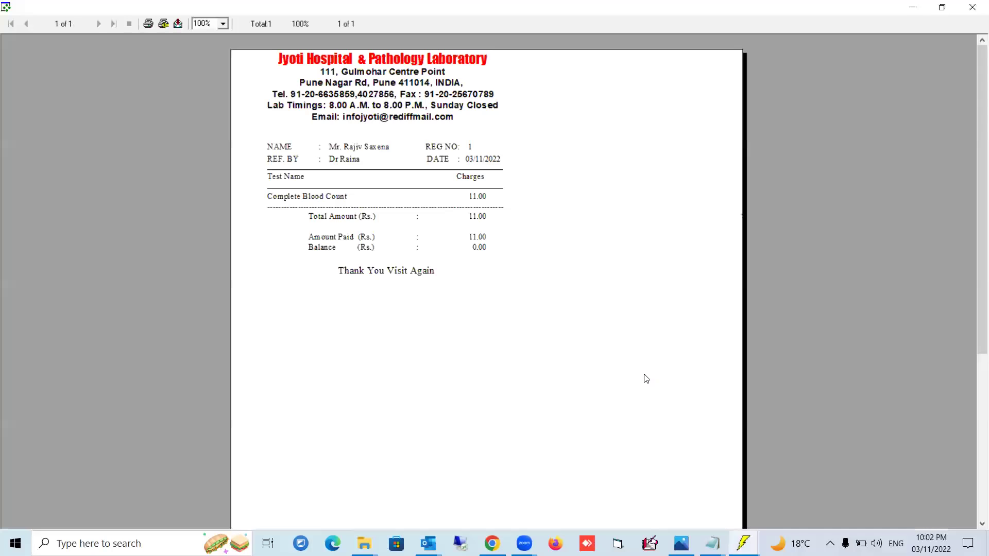
left_click(974, 10)
left_click(684, 376)
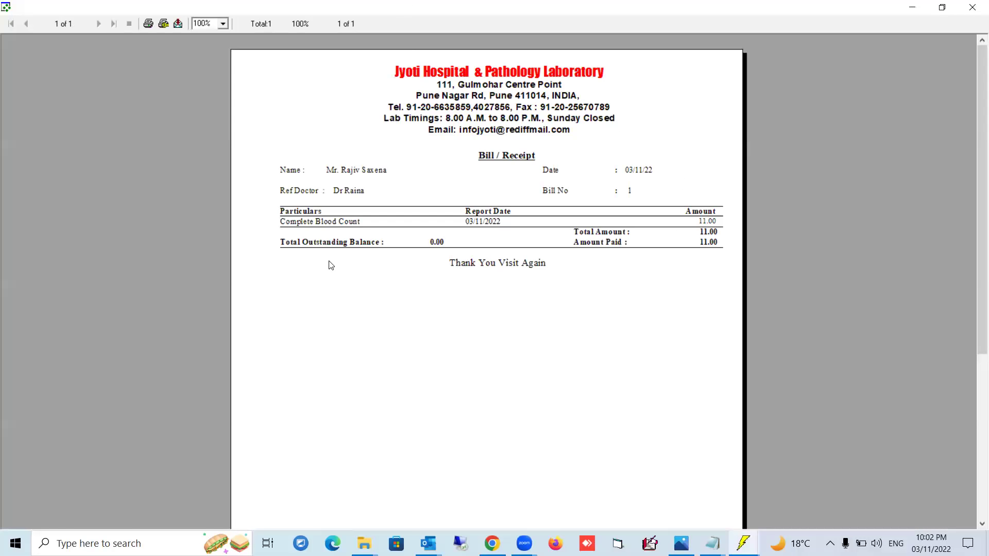
left_click(973, 7)
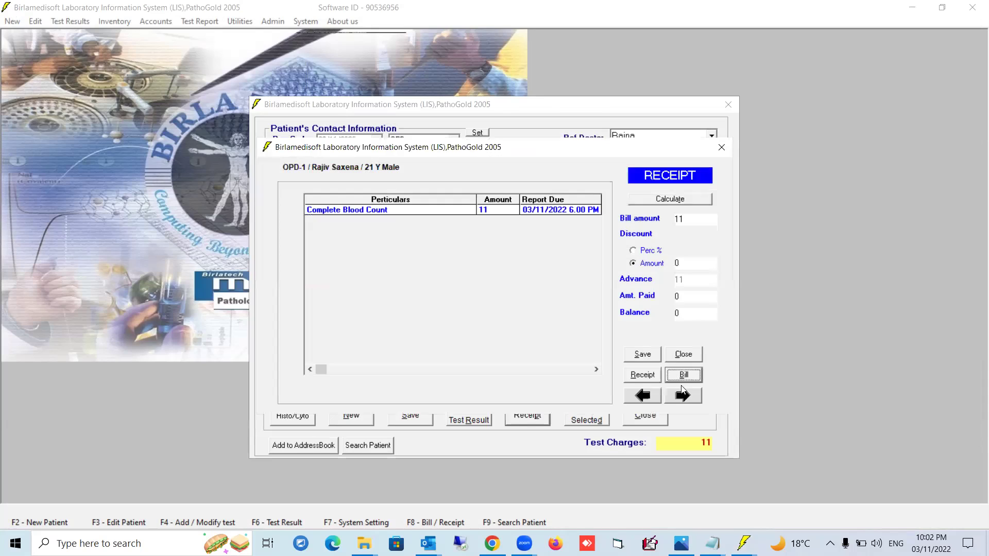
left_click(684, 356)
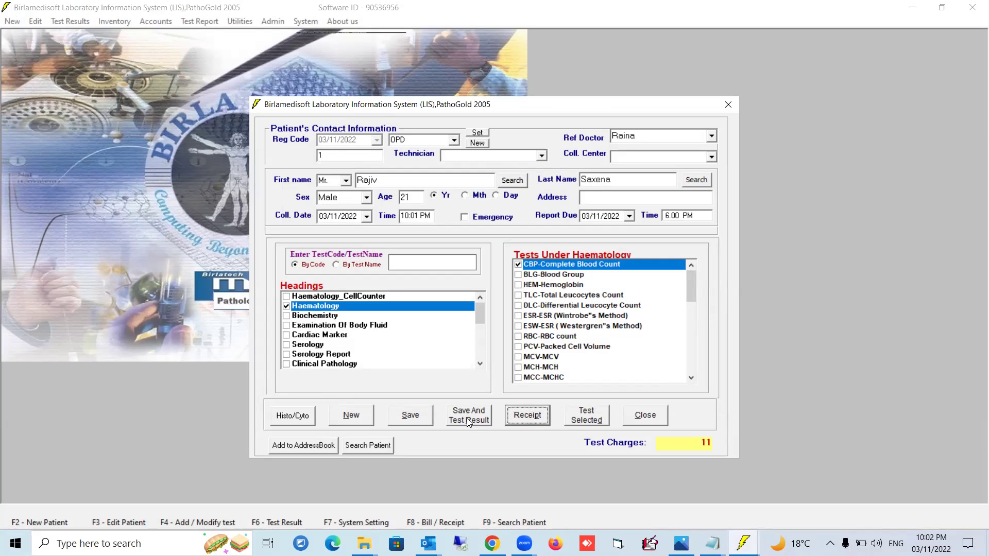
Step: Save the patient record, open its Complete Blood Count result entry and set Haemoglobin to 14
left_click(468, 421)
left_click(347, 159)
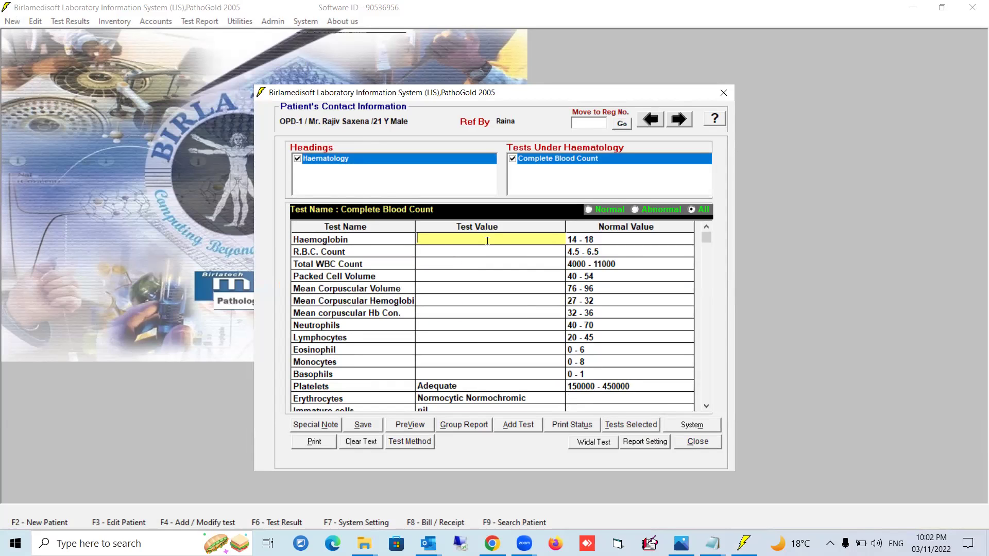
type("1")
type("4")
Step: Enter R.B.C. Count 4.5, Total WBC Count 4000 and Packed Cell Volume 40, accepting the calculated mean corpuscular values
left_click(437, 252)
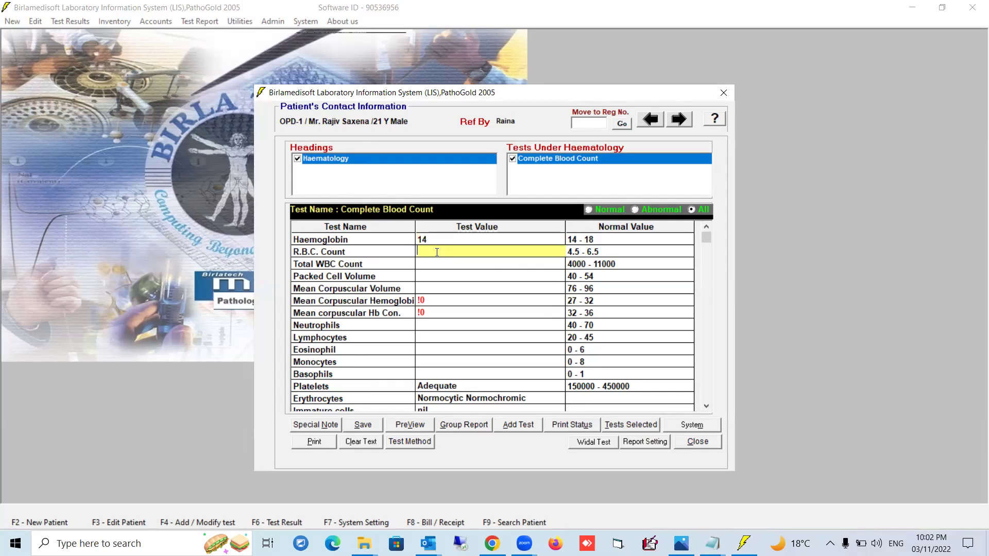
type("4.5")
key("Return")
type("4000")
key("Return")
type("40")
key("Return")
key("Return")
key("Return")
key("Return")
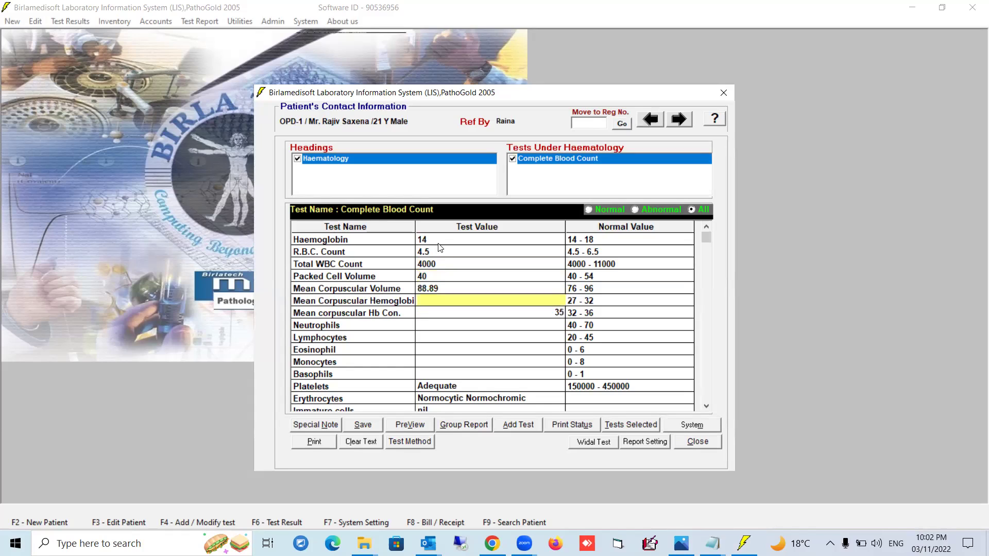
key("Up")
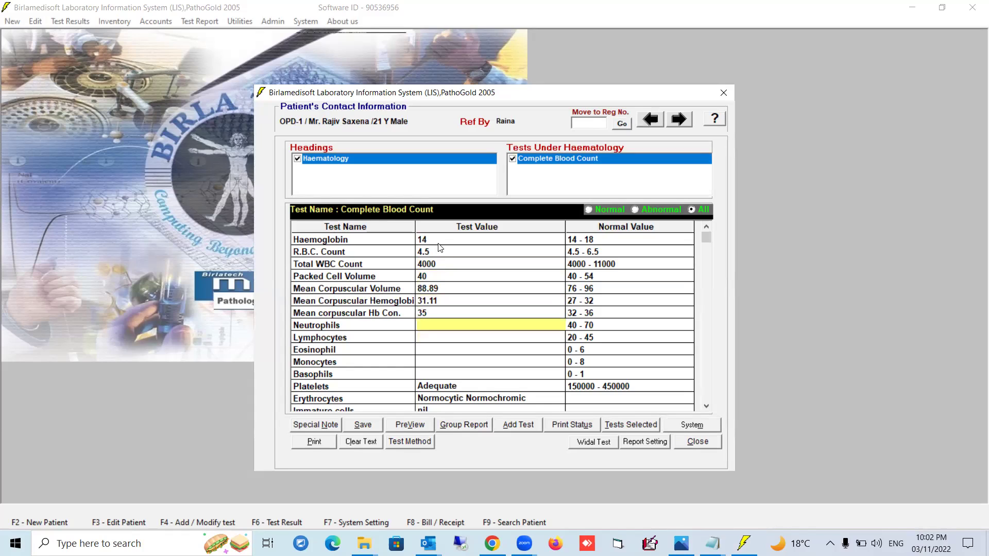
Step: Enter the differential count as Neutrophils 65, Lymphocytes 29, Eosinophil 3 and Monocytes 3, accepting the calculated Basophils
type("65")
key("Return")
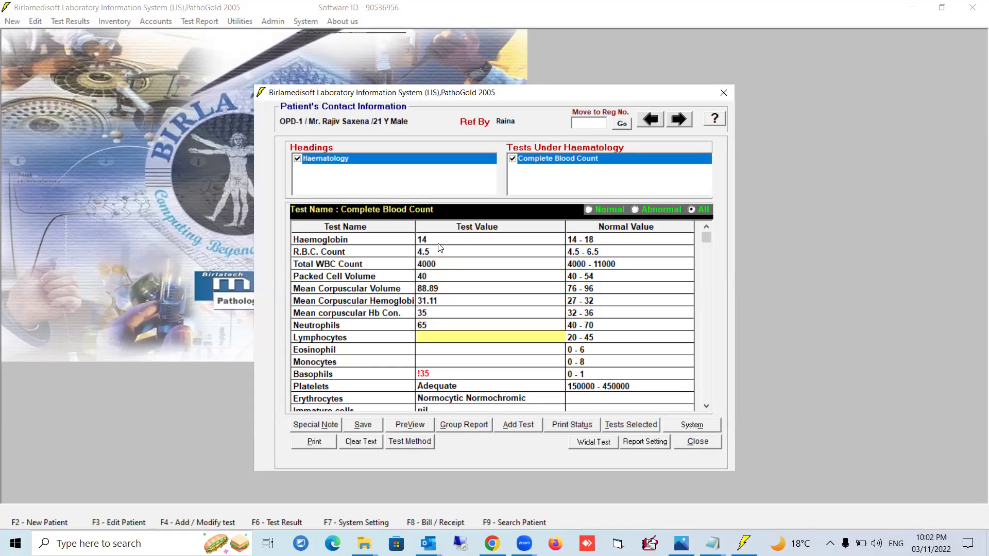
type("29")
key("Return")
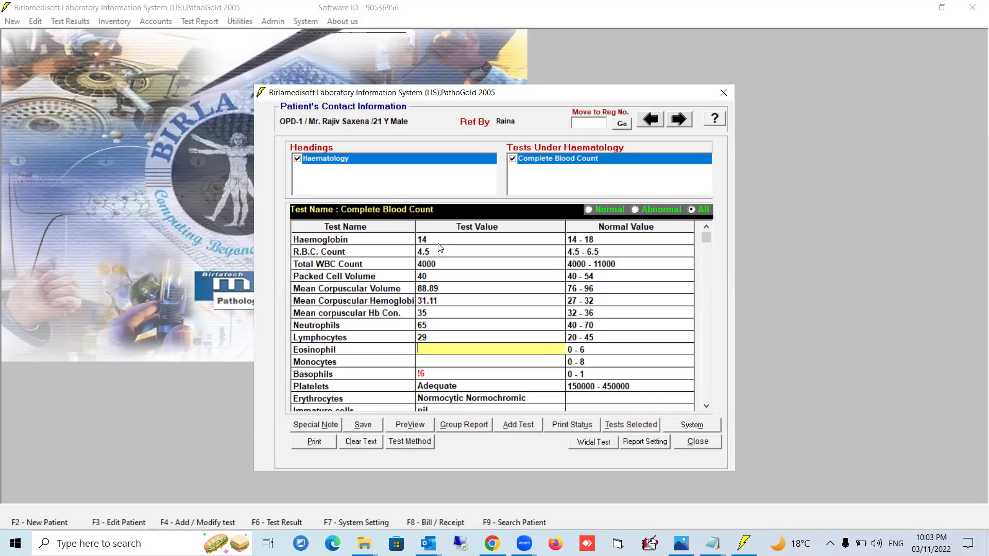
type("3")
key("Return")
type("3")
key("Return")
key("Return")
Step: Clear the default Bleeding Time and Prothrombin Time results, then save the test results
key("Return")
key("Return")
key("Return")
key("Return")
key("Return")
key("Return")
key("Return")
key("Return")
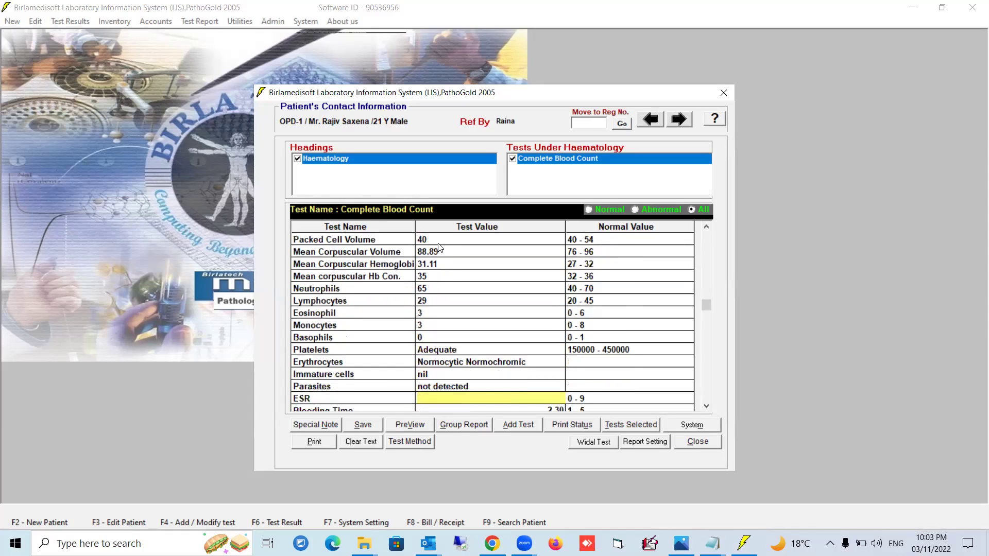
key("Up")
key("Up")
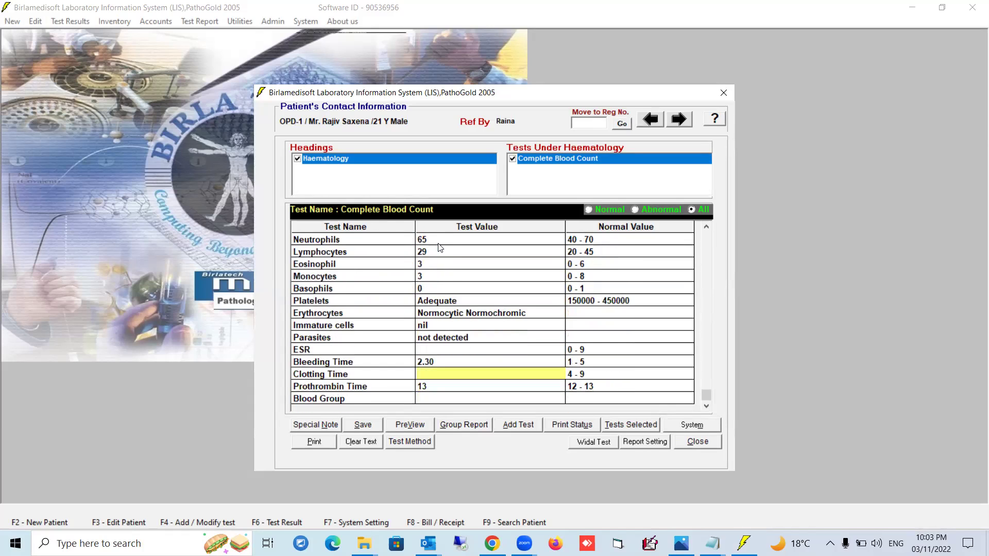
key("Up")
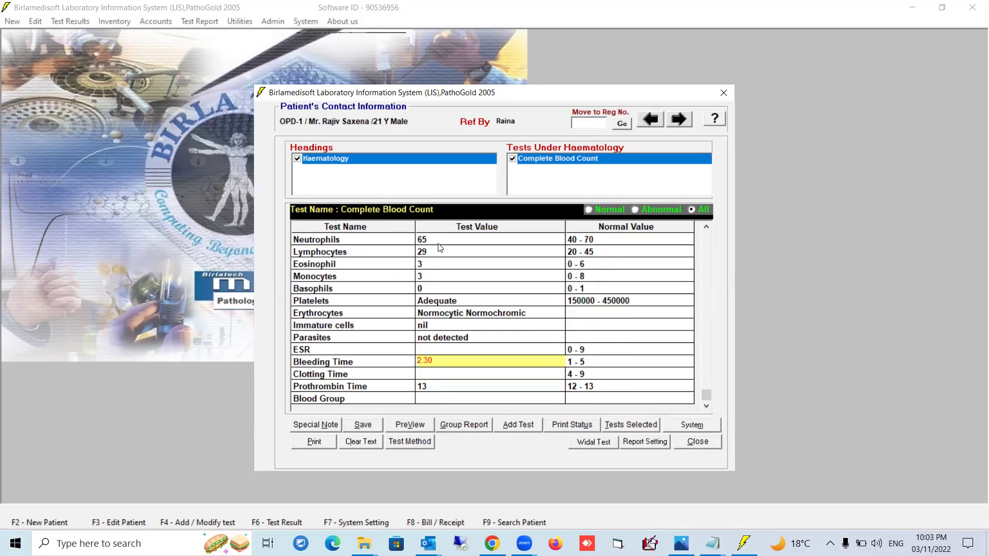
key("Delete")
key("Delete")
key("Delete")
key("Delete")
key("Down")
key("Down")
key("Delete")
key("Delete")
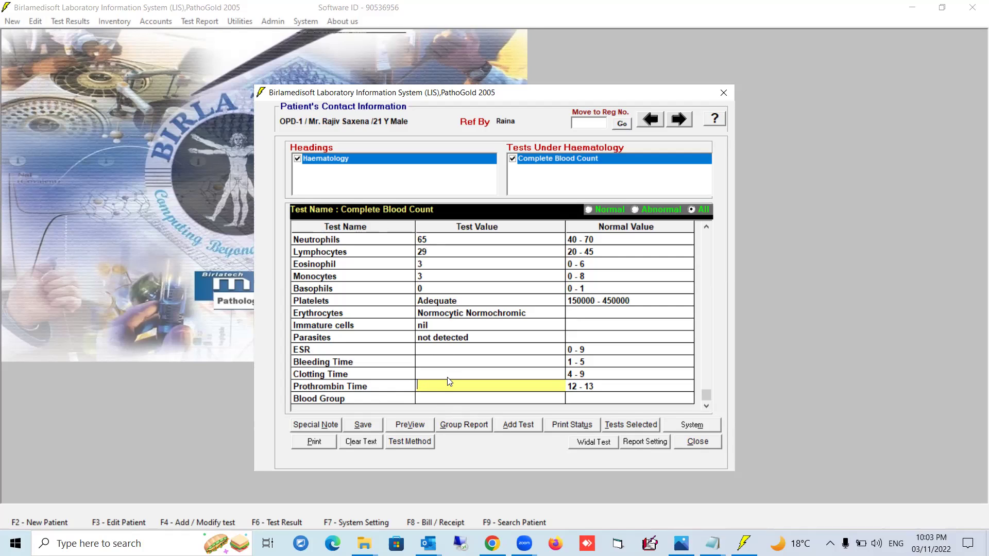
left_click(358, 426)
Step: Preview the patient's Complete Blood Count report down to the doctor's signature, then close the preview
left_click(415, 426)
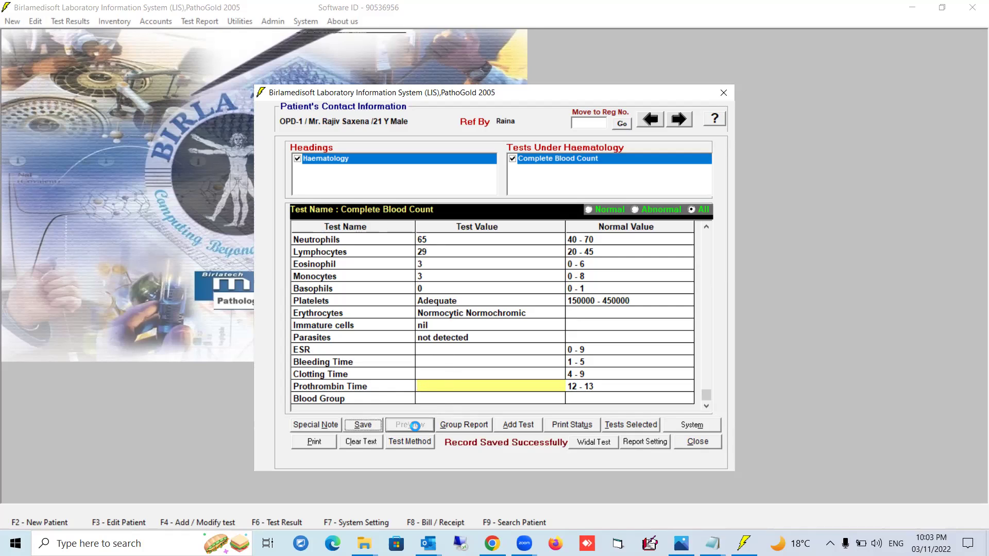
left_click_drag(972, 102, 928, 311)
left_click_drag(972, 213, 706, 420)
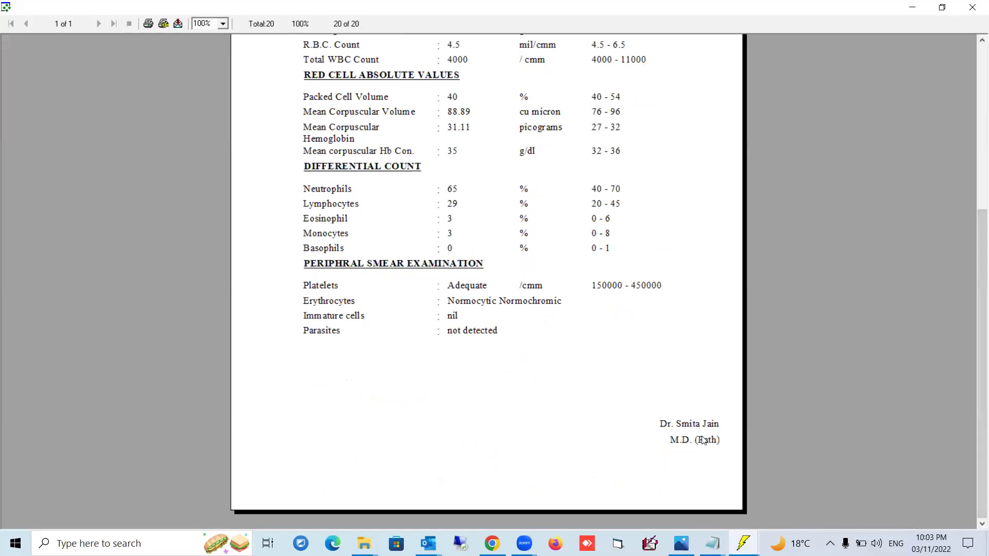
left_click(973, 7)
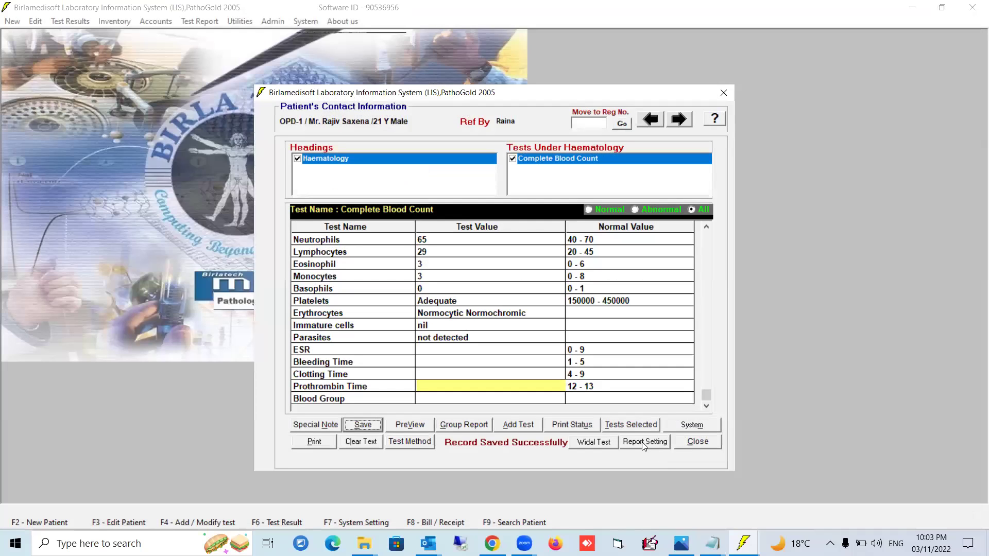
Step: Edit the birlatech report settings with the new signing doctor's name and the qualification MBBS, then save and close them
left_click(643, 443)
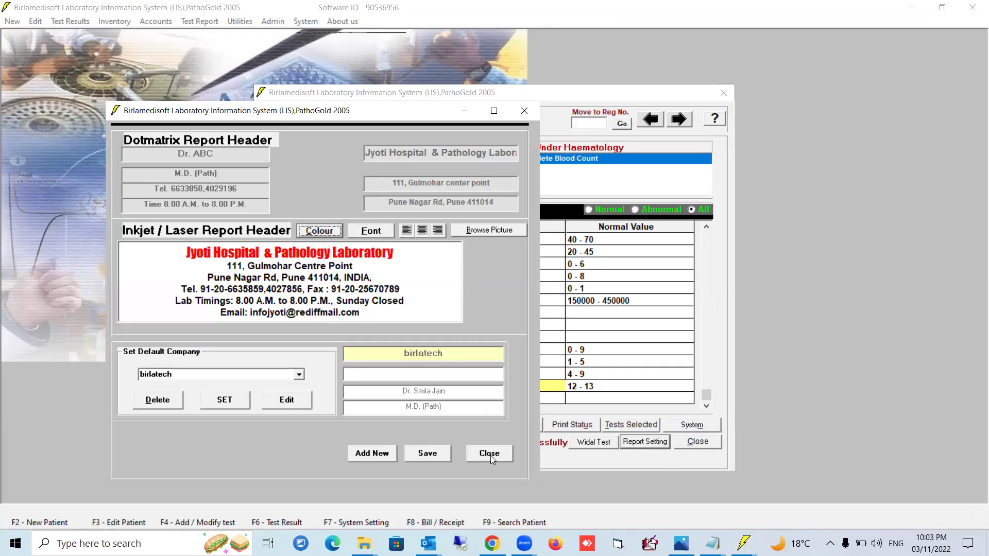
left_click(284, 402)
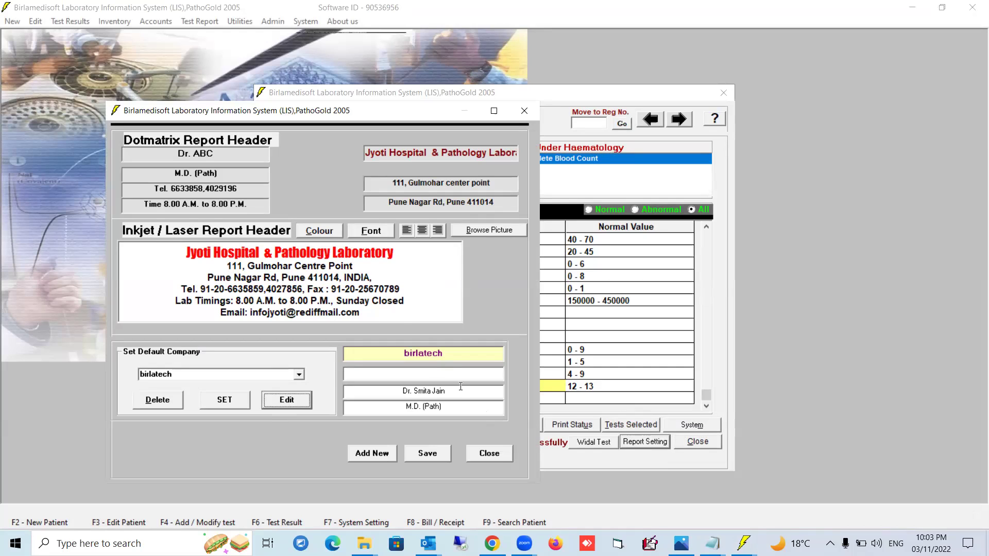
left_click_drag(401, 391, 481, 388)
type("D")
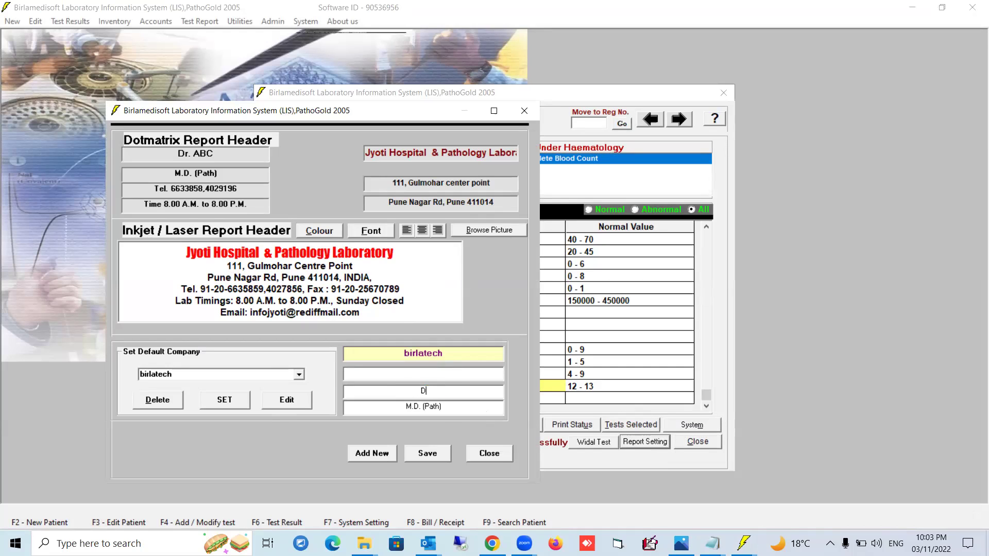
type("r. Mahesh")
left_click_drag(443, 407, 396, 408)
type("MBBS")
left_click(431, 455)
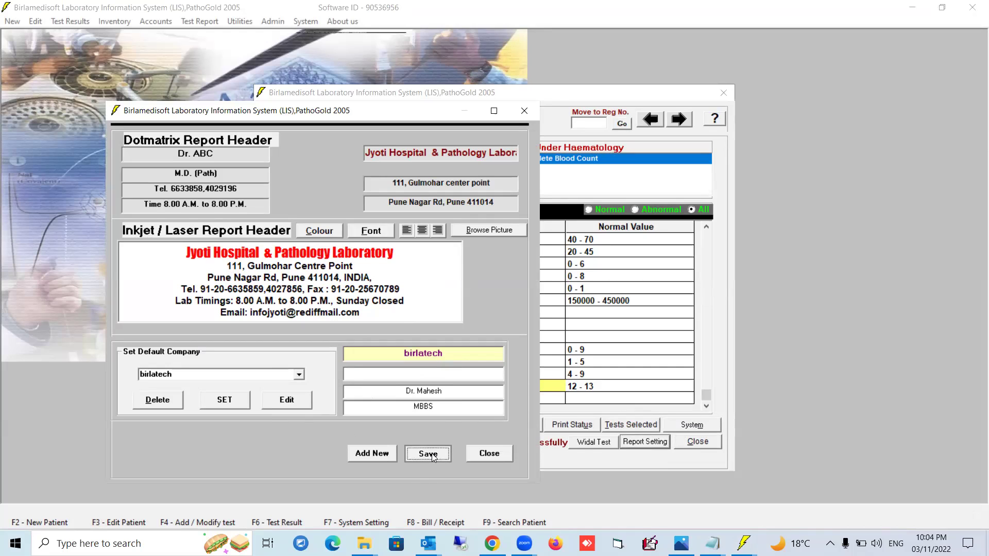
left_click(515, 309)
left_click(499, 452)
Step: Preview the report again to check the signature block, then close the preview and the test result form
left_click(419, 424)
left_click_drag(972, 220, 972, 384)
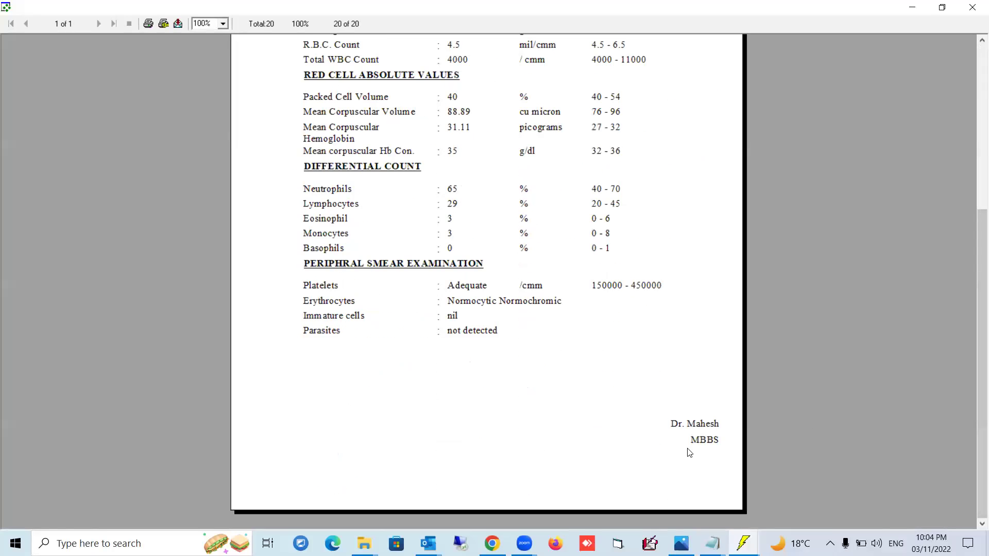
left_click(972, 9)
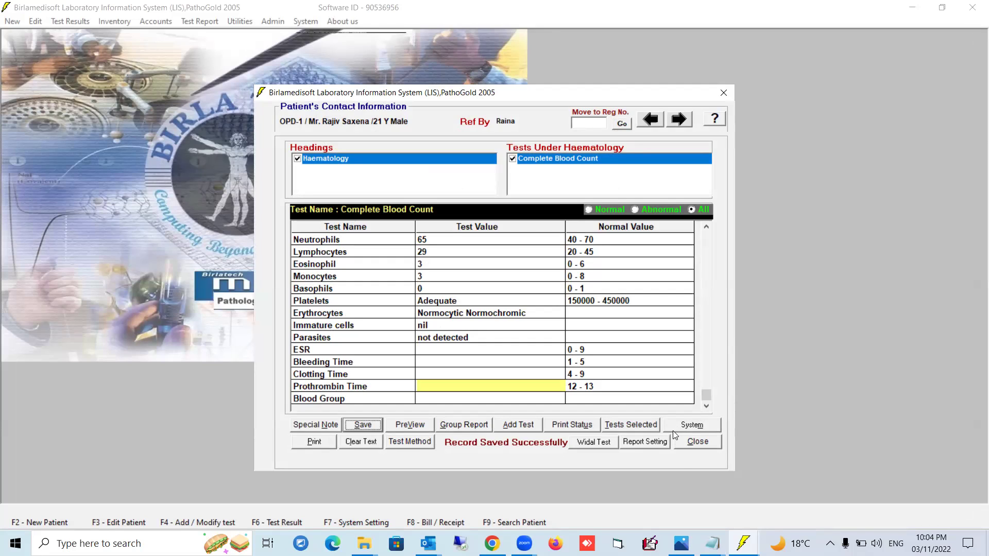
left_click(696, 442)
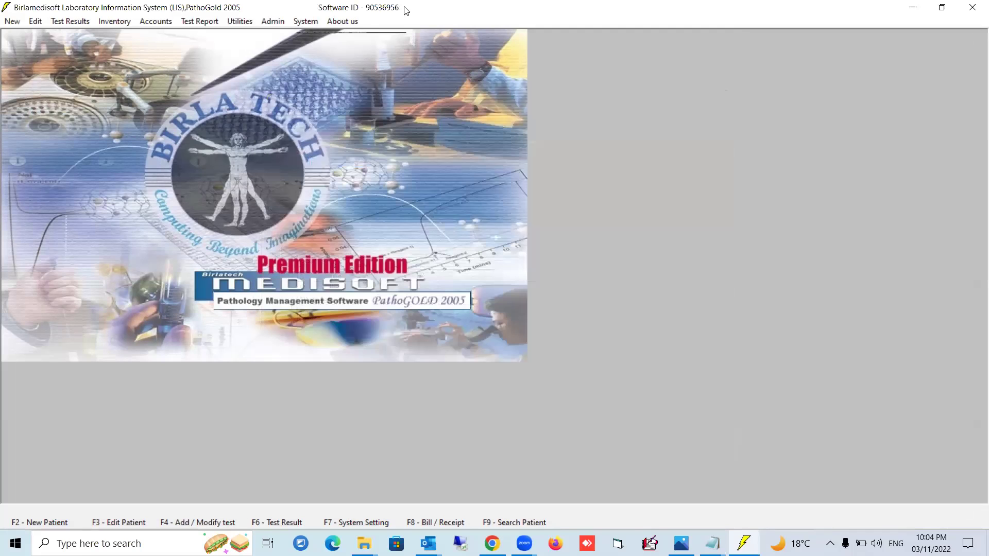
Step: View the product's about information with the technical support contact details, then close it
left_click(343, 23)
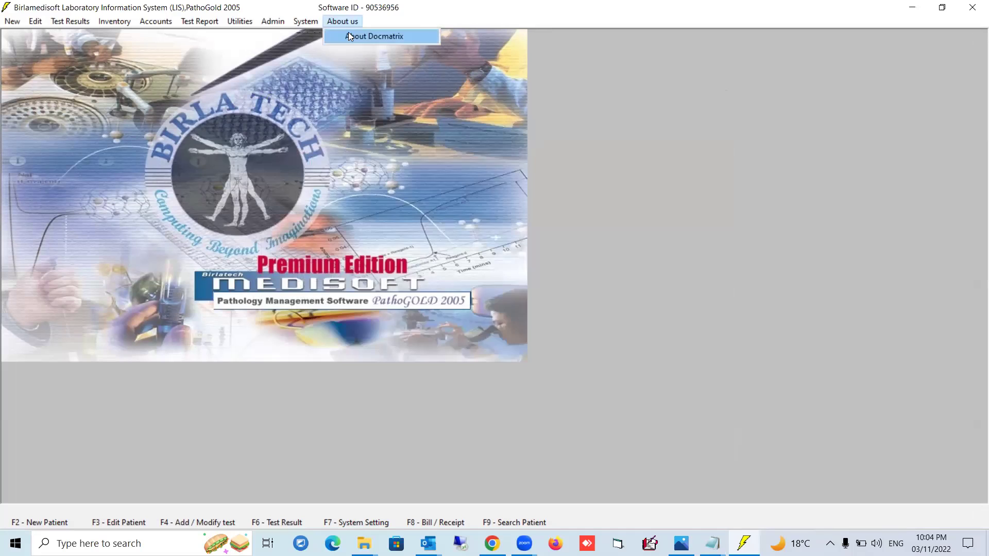
left_click(348, 32)
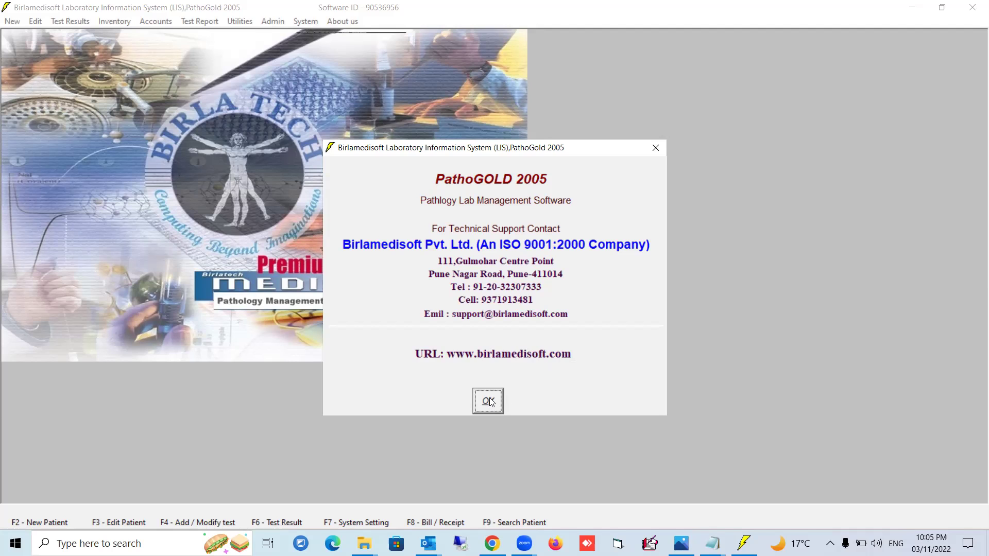
left_click(489, 402)
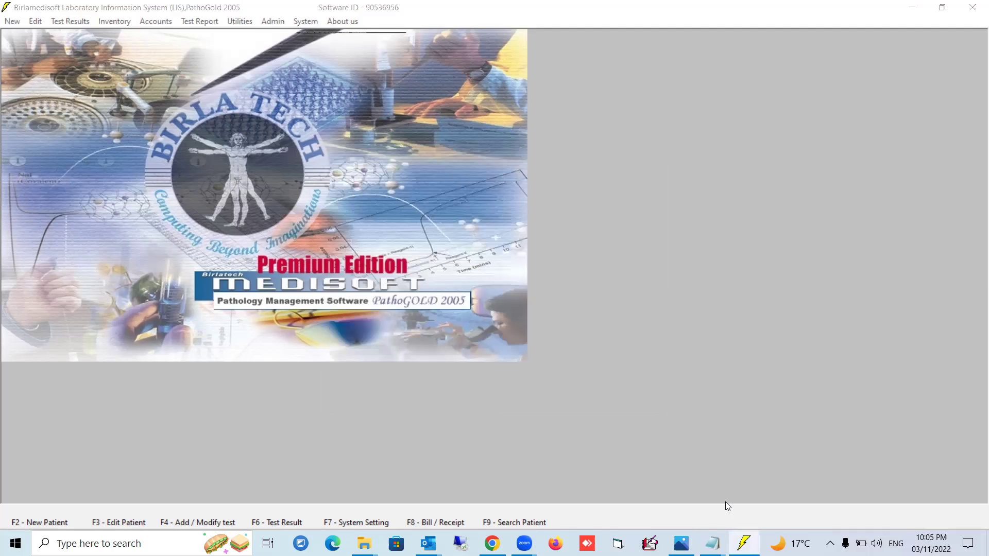